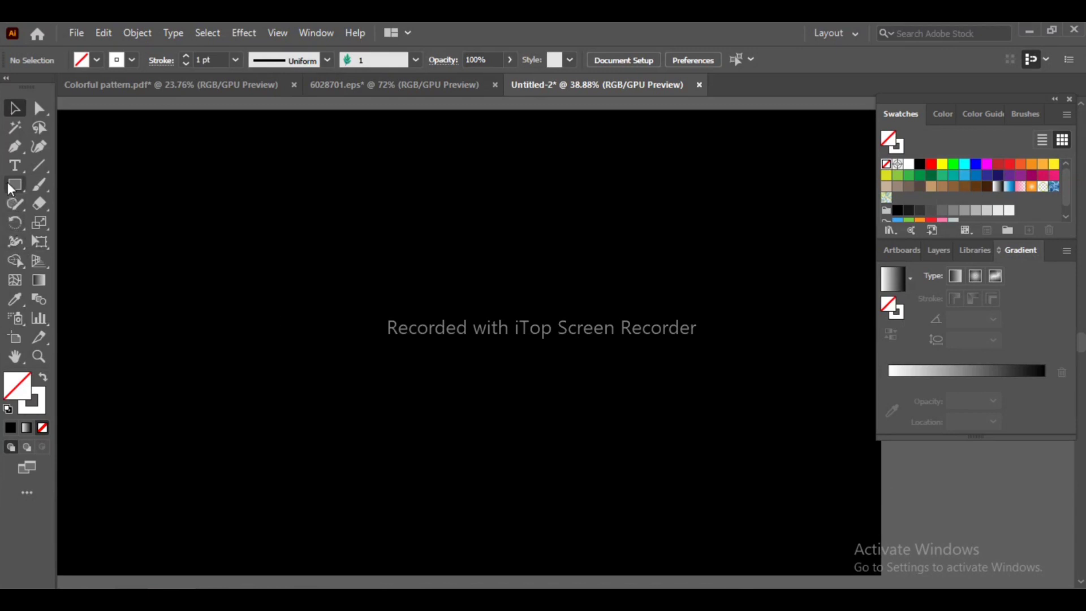
# Draw a circle with a 2 pt outline left of the artboard centre.
pyautogui.moveTo(10, 186); pyautogui.dragTo(64, 219)
pyautogui.click(184, 57)
pyautogui.moveTo(350, 249); pyautogui.dragTo(466, 361)
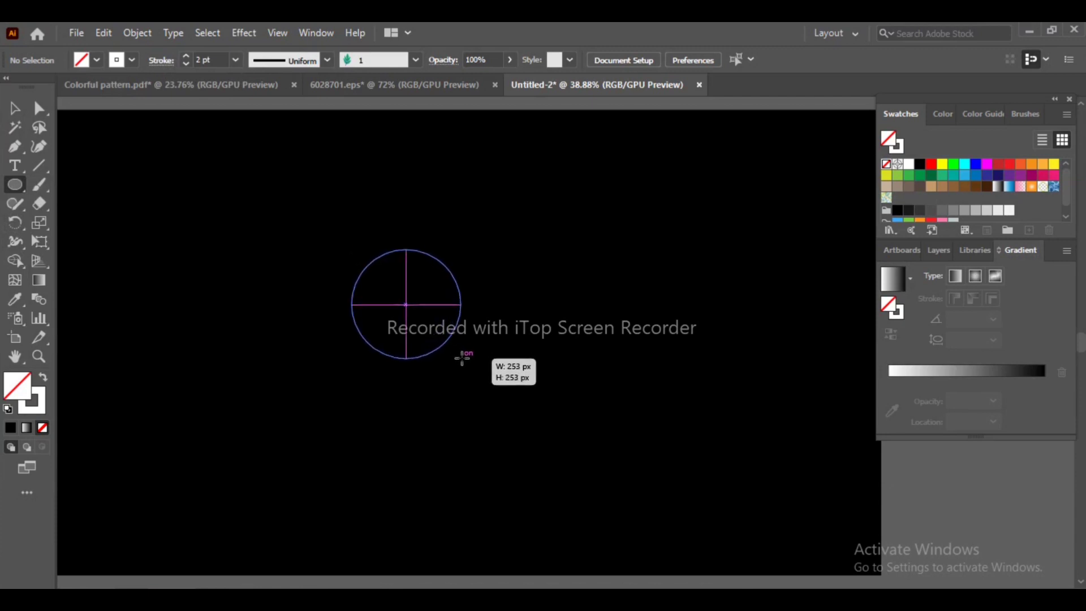
# Alt-drag copies of the circle right and down into an overlapping two-by-two grid, then select all four.
pyautogui.click(15, 108)
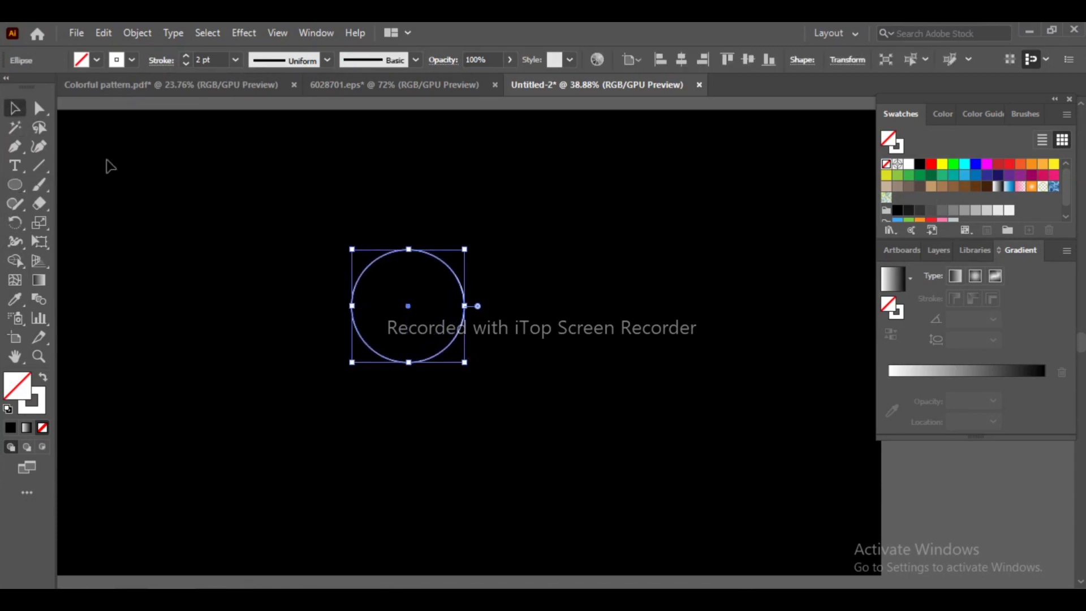
pyautogui.moveTo(408, 306); pyautogui.dragTo(465, 309)
pyautogui.moveTo(294, 229)
pyautogui.mouseDown()
pyautogui.moveTo(495, 337)
pyautogui.moveTo(469, 324)
pyautogui.moveTo(467, 365)
pyautogui.mouseUp()
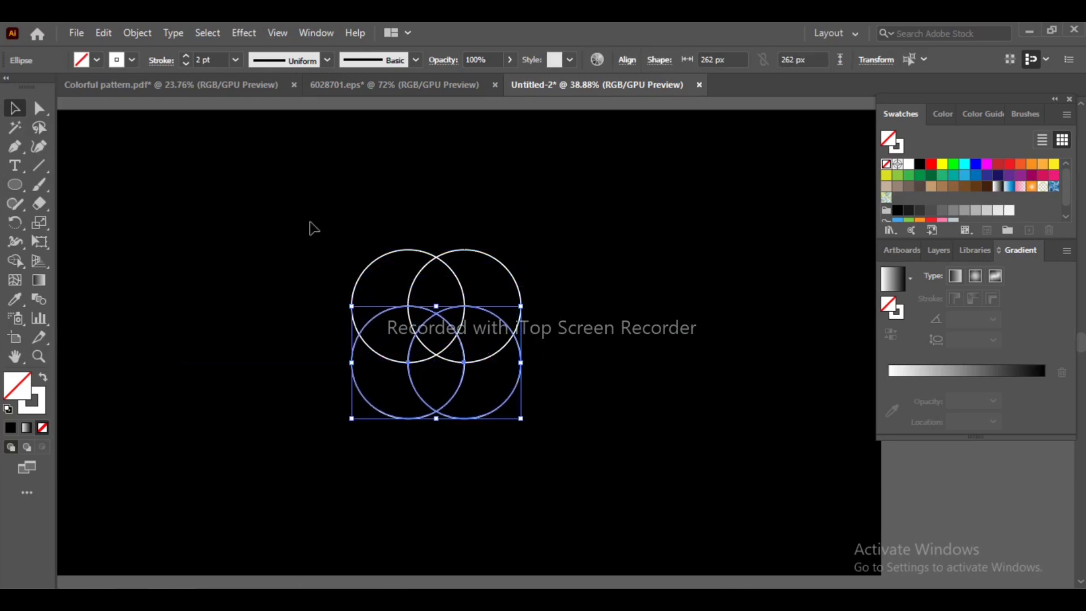
pyautogui.moveTo(311, 308); pyautogui.dragTo(560, 481)
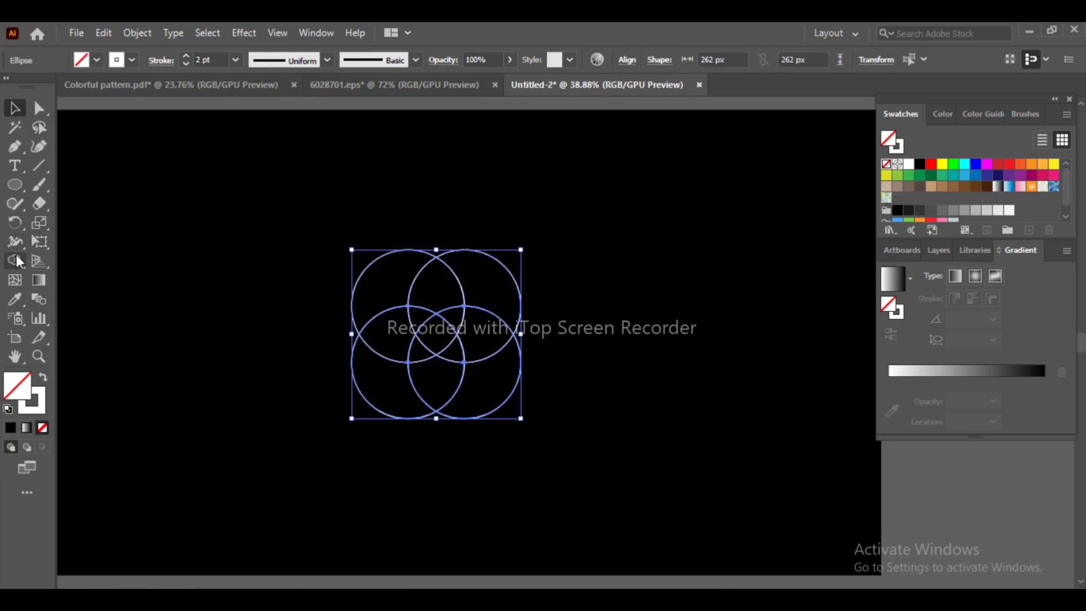
# Merge the top-left, top-right, bottom-right and bottom-left circle regions with the Shape Builder.
pyautogui.click(17, 257)
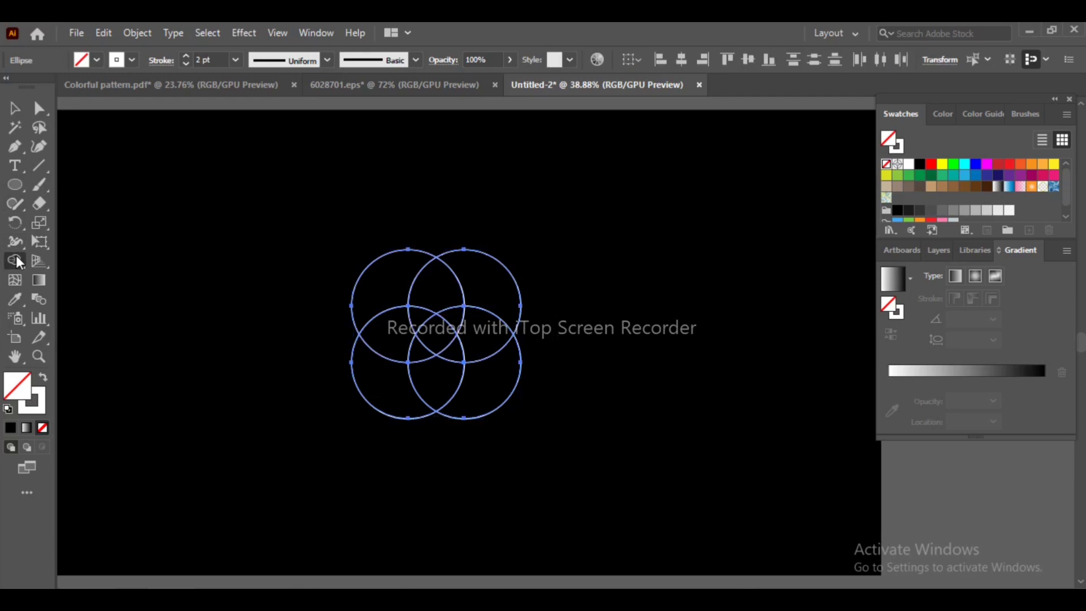
pyautogui.click(385, 290)
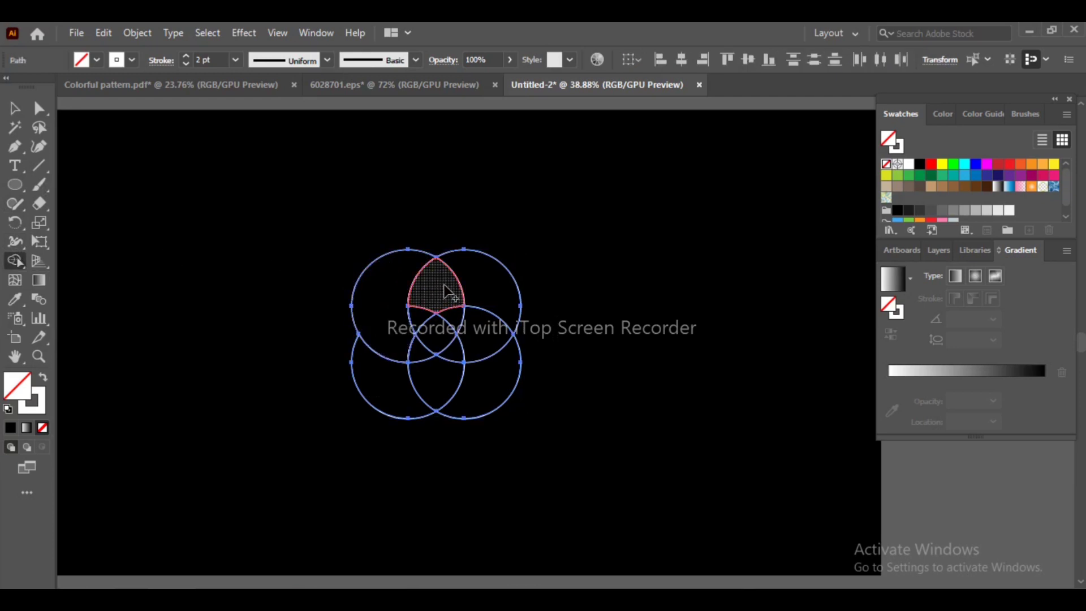
pyautogui.moveTo(450, 293); pyautogui.dragTo(478, 300)
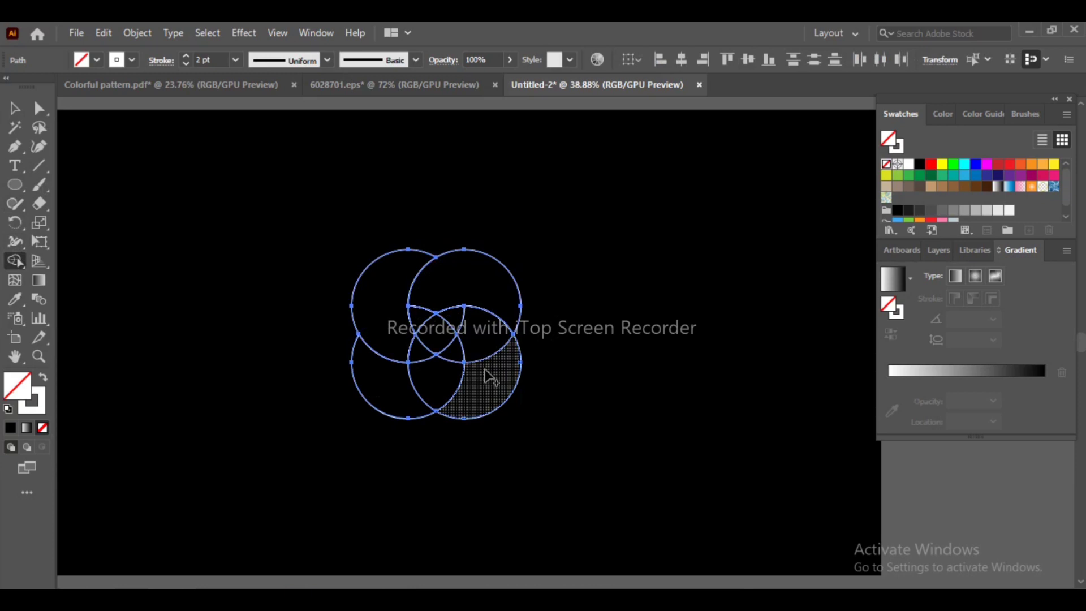
pyautogui.click(484, 369)
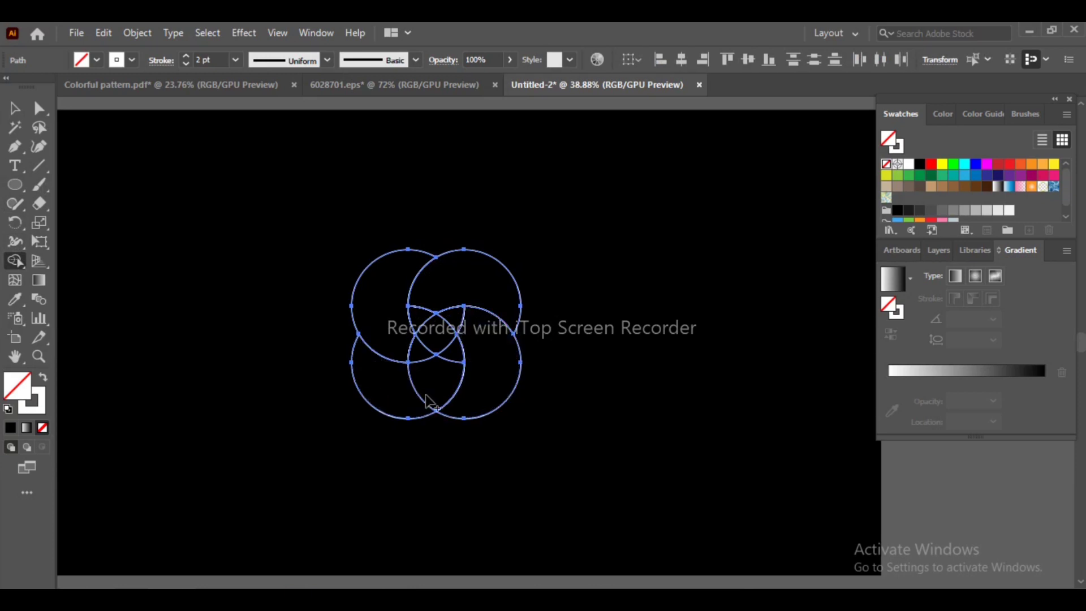
pyautogui.moveTo(422, 399); pyautogui.dragTo(406, 387)
pyautogui.click(408, 390)
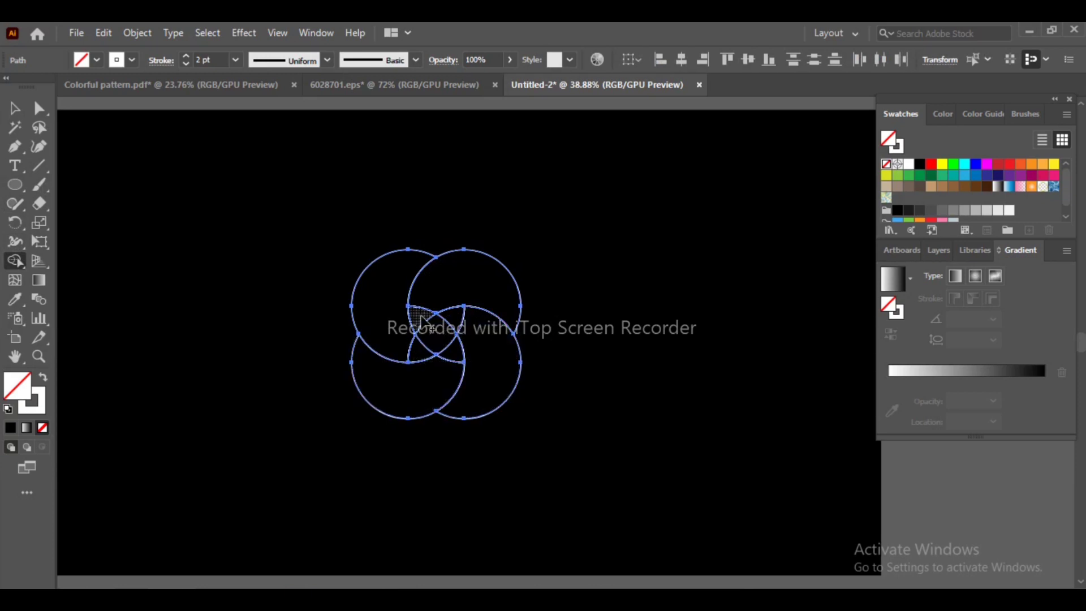
# Join the centre lenses into one shape and deselect the knot.
pyautogui.moveTo(436, 313); pyautogui.dragTo(425, 354)
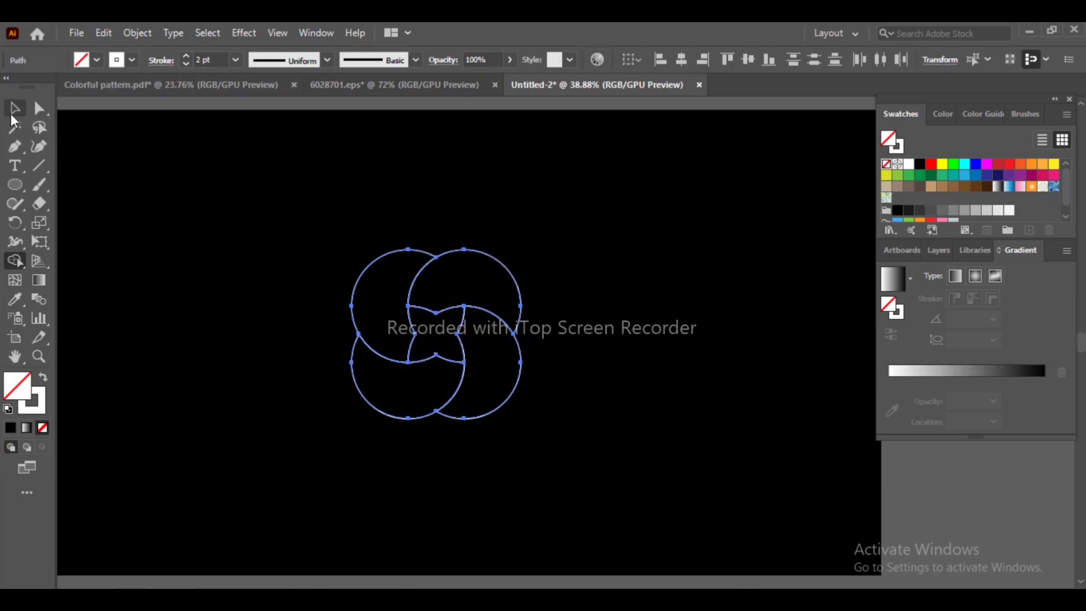
pyautogui.click(13, 109)
pyautogui.click(217, 193)
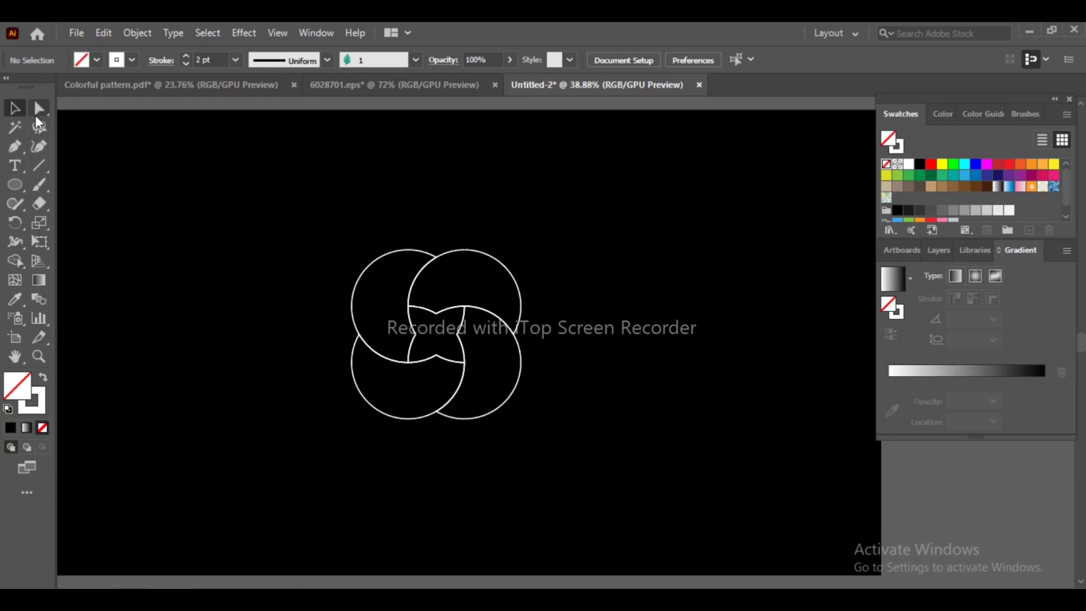
# Marquee the centre anchor points and pull the inner edges inward.
pyautogui.press('a')
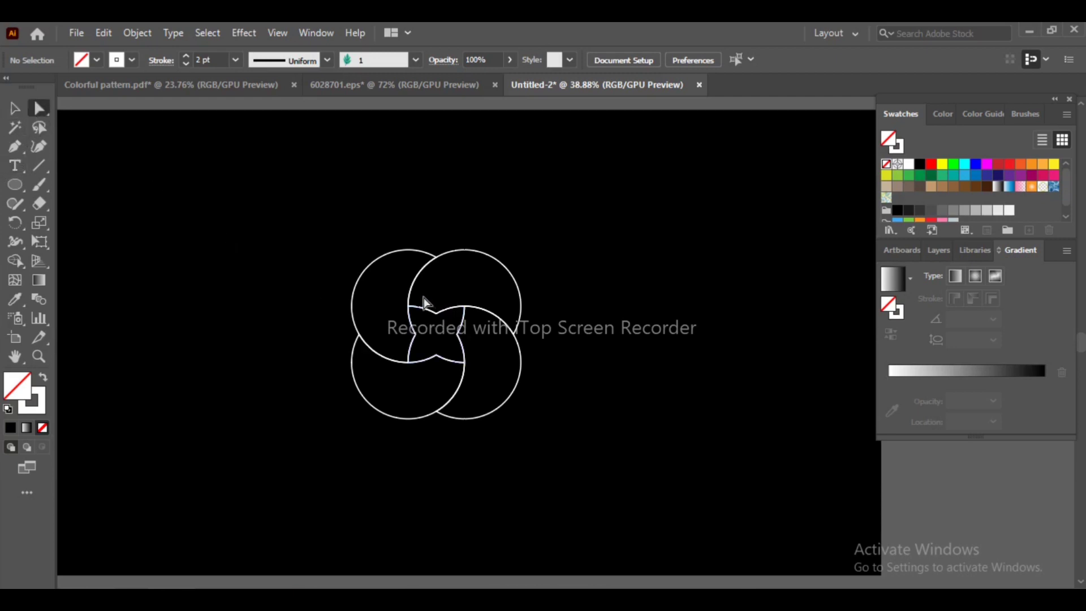
pyautogui.moveTo(429, 306)
pyautogui.mouseDown()
pyautogui.moveTo(443, 374)
pyautogui.moveTo(437, 350)
pyautogui.mouseUp()
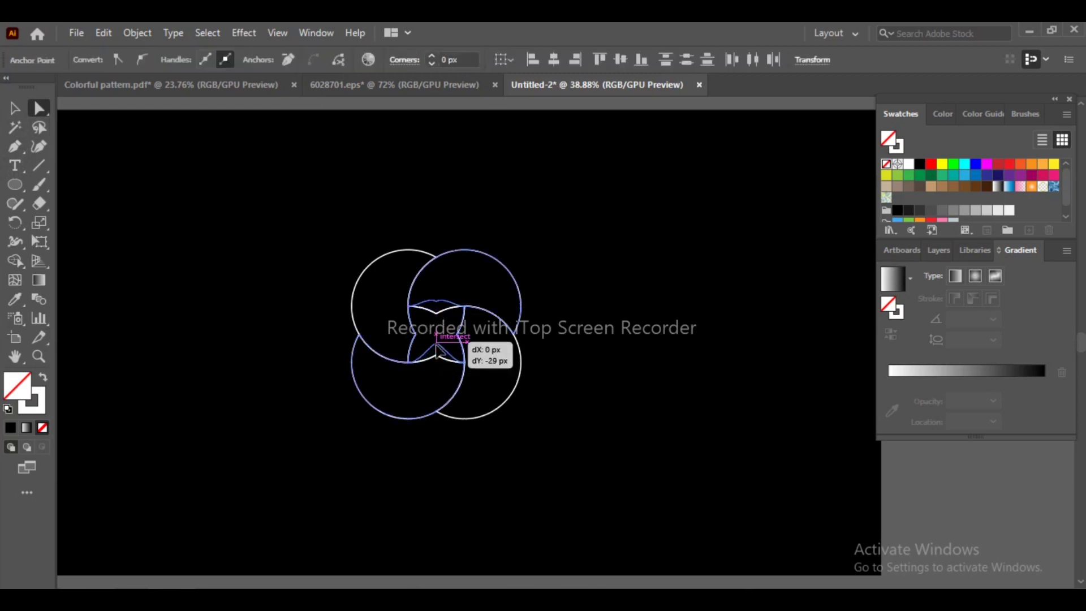
pyautogui.moveTo(436, 349); pyautogui.dragTo(439, 351)
pyautogui.click(404, 206)
# Reshape each piece's inner anchor and curve, pulling one centre anchor down 21 px.
pyautogui.click(437, 358)
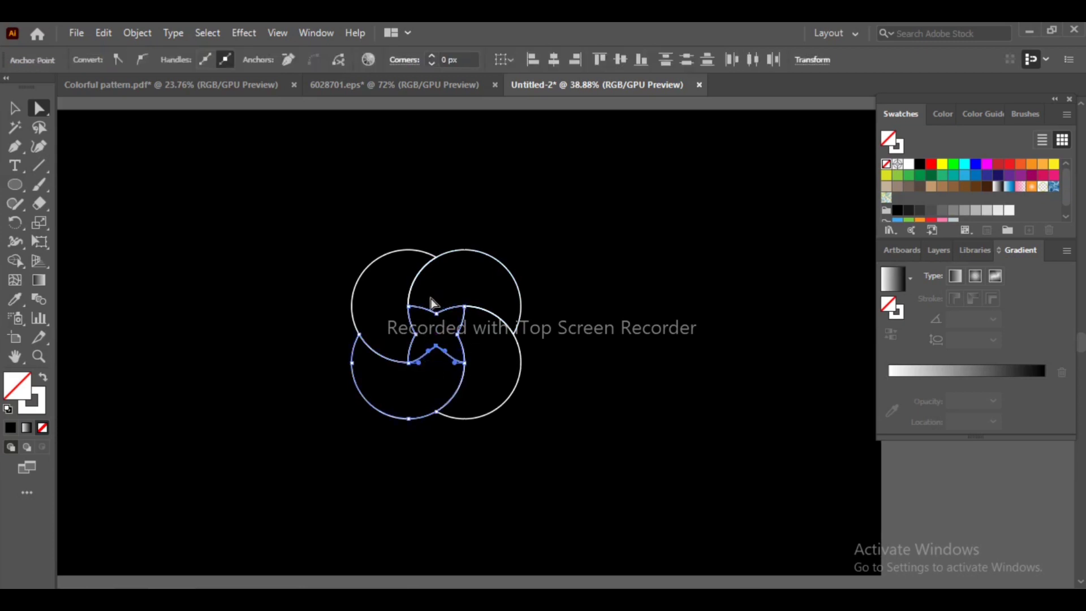
pyautogui.moveTo(437, 318); pyautogui.dragTo(436, 330)
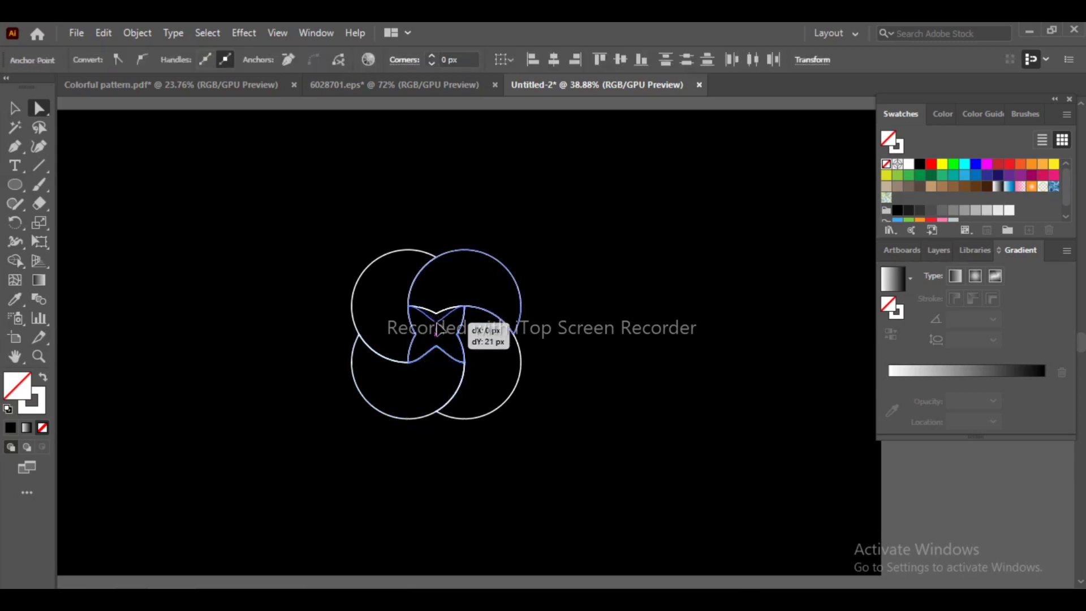
pyautogui.click(461, 342)
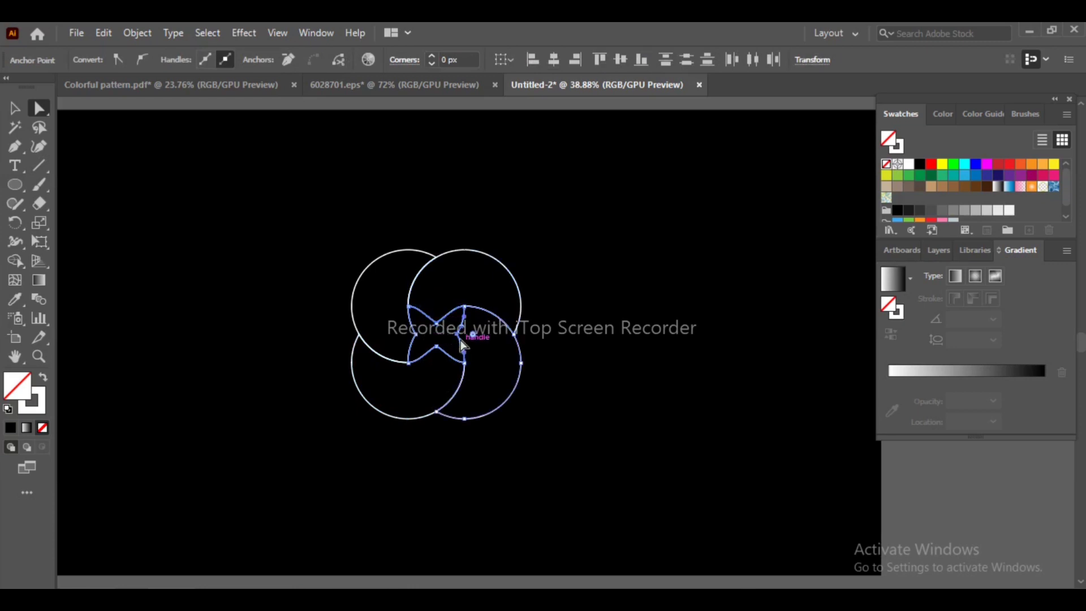
pyautogui.moveTo(460, 339); pyautogui.dragTo(404, 334)
pyautogui.click(422, 343)
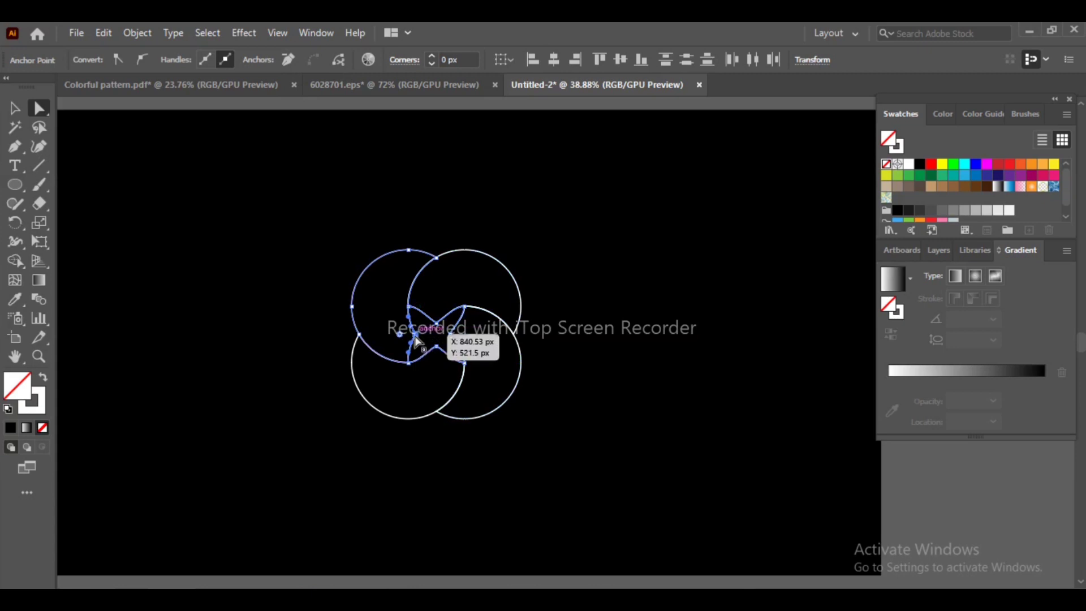
# Rotate the whole logo to 334.71° and fill the top-left piece with a white-to-black gradient.
pyautogui.click(14, 108)
pyautogui.moveTo(298, 194)
pyautogui.mouseDown()
pyautogui.moveTo(565, 440)
pyautogui.moveTo(560, 339)
pyautogui.mouseUp()
pyautogui.moveTo(528, 246); pyautogui.dragTo(551, 297)
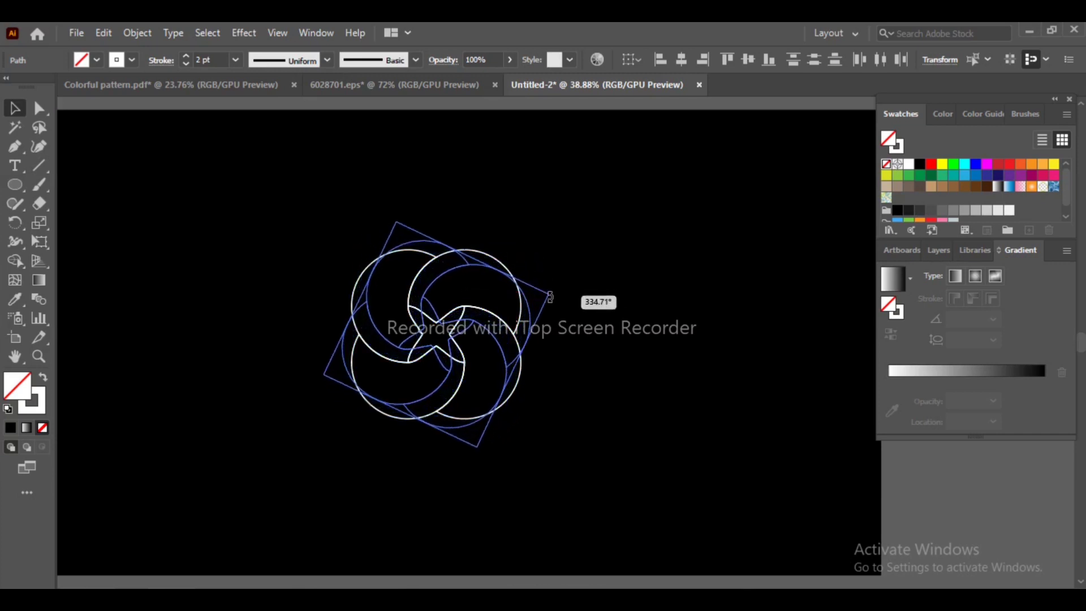
pyautogui.click(529, 255)
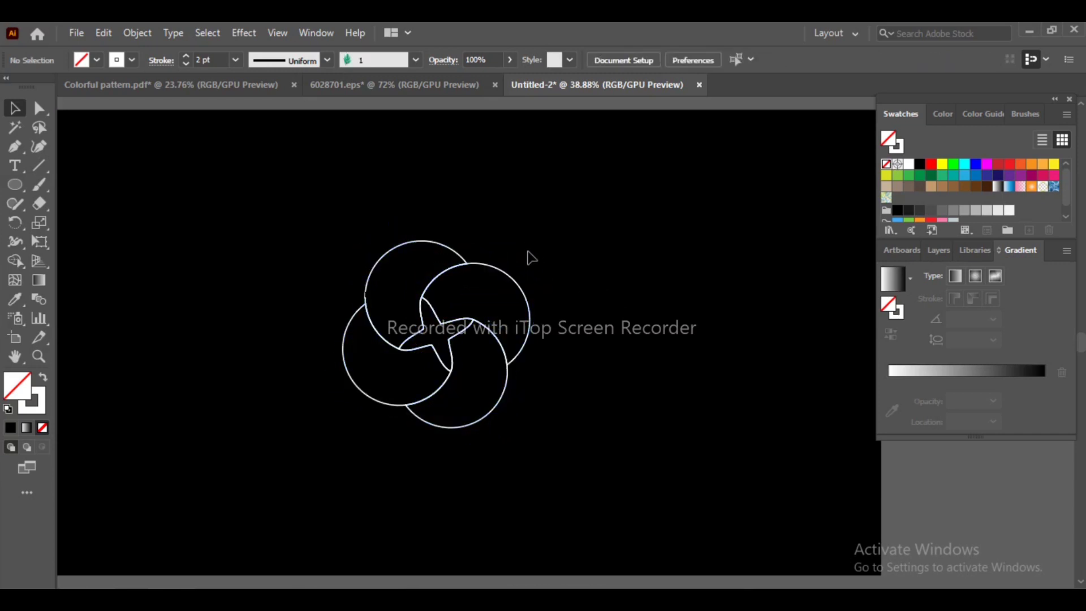
pyautogui.click(412, 249)
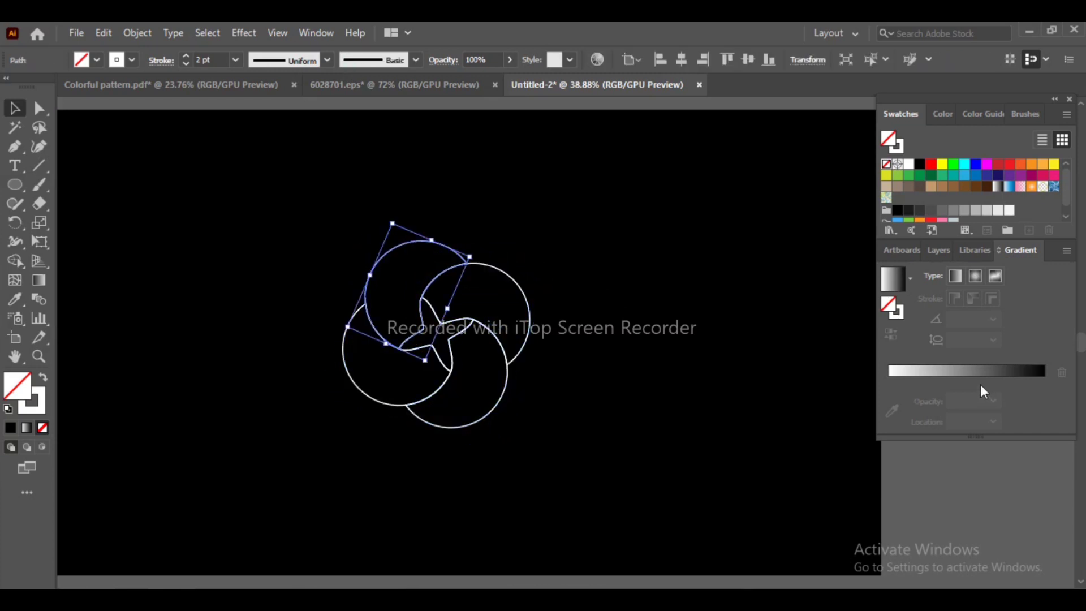
pyautogui.click(969, 373)
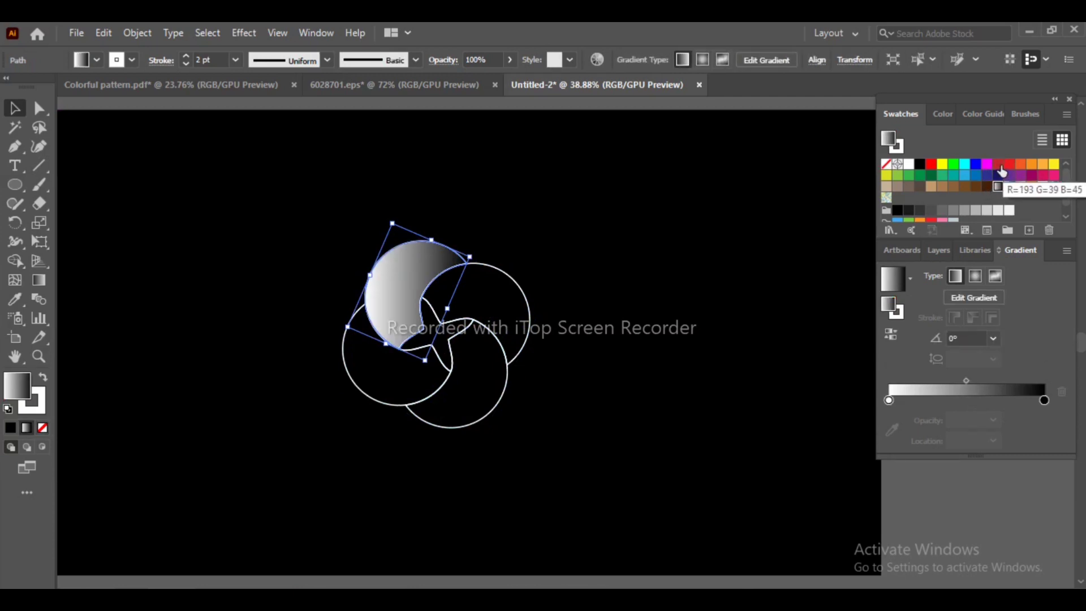
# Replace the white and black gradient ends with dark red, brighter red and orange stops.
pyautogui.moveTo(999, 167); pyautogui.dragTo(922, 390)
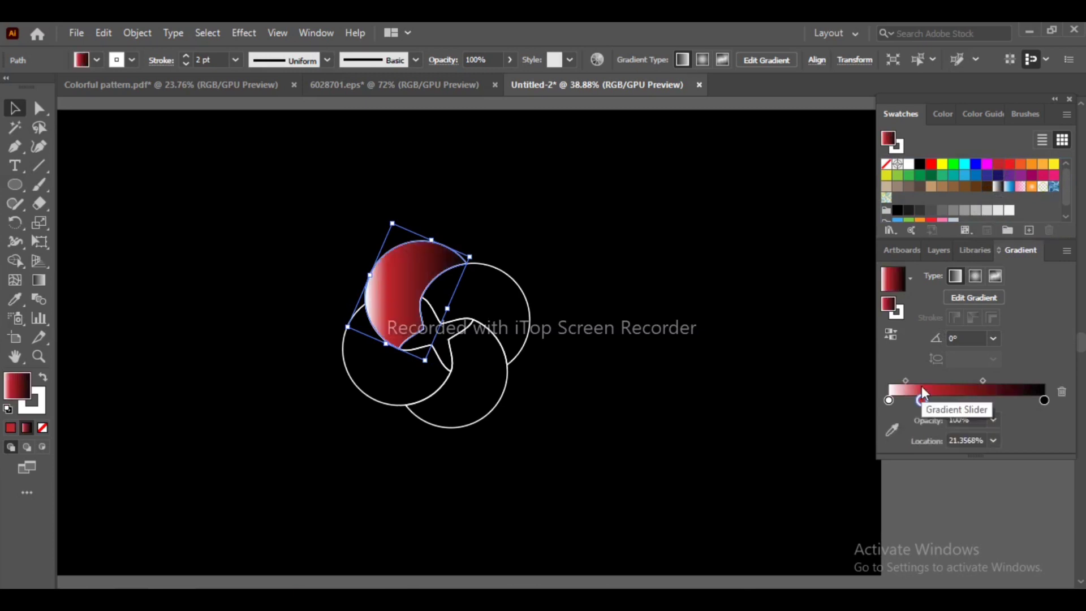
pyautogui.click(888, 399)
pyautogui.click(1061, 392)
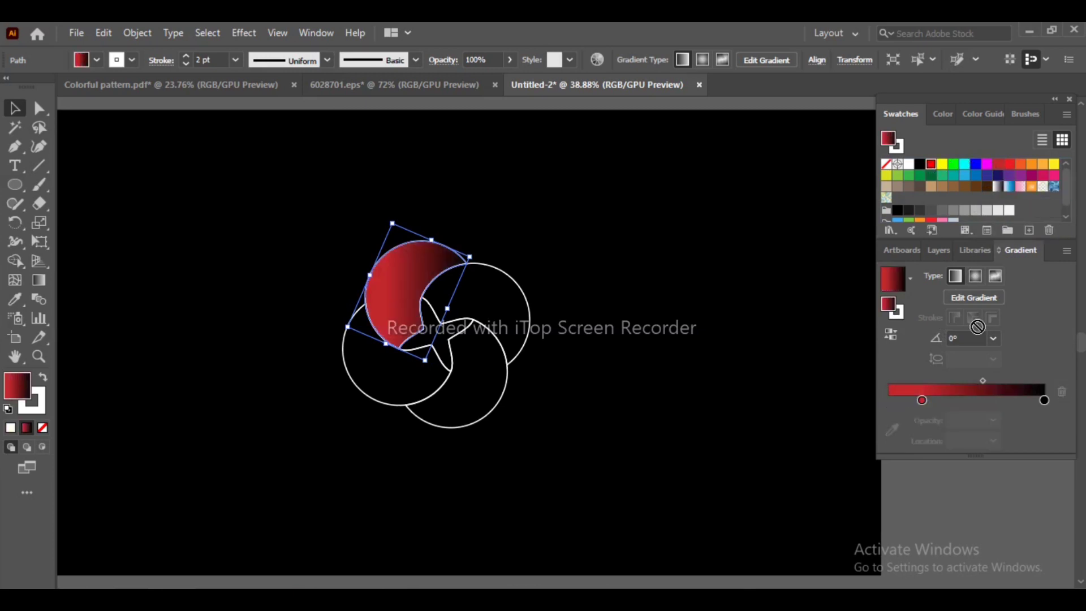
pyautogui.moveTo(929, 169); pyautogui.dragTo(975, 390)
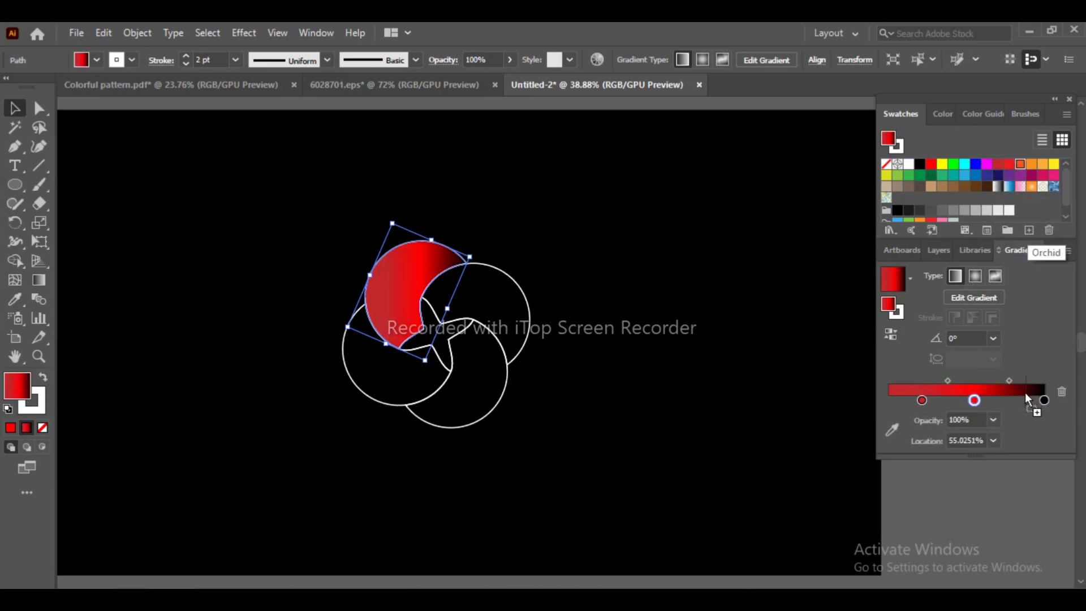
pyautogui.moveTo(1022, 169); pyautogui.dragTo(1016, 400)
pyautogui.click(1044, 399)
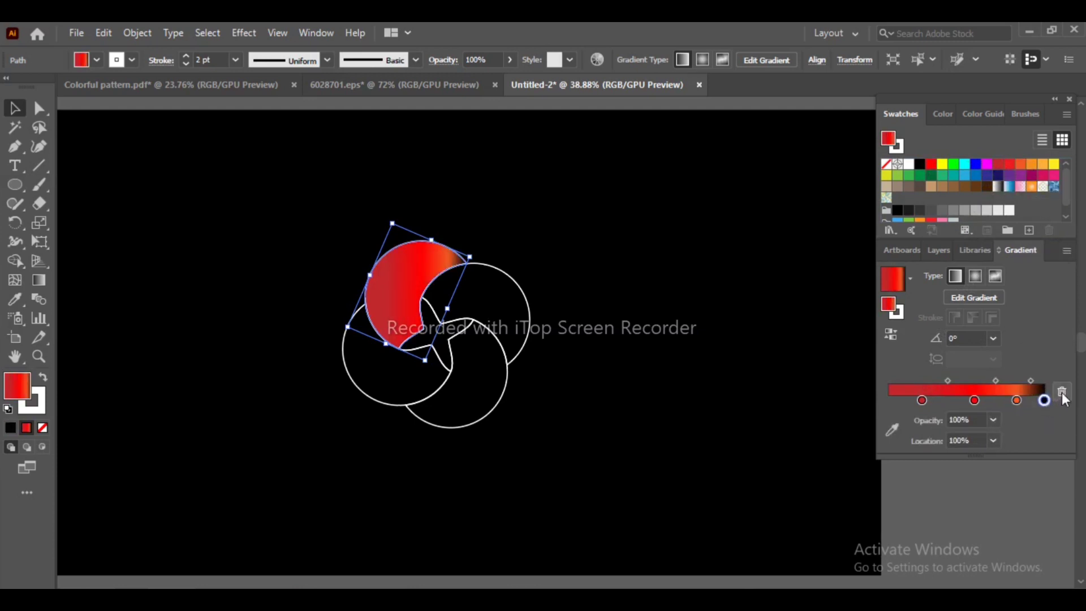
pyautogui.click(1062, 391)
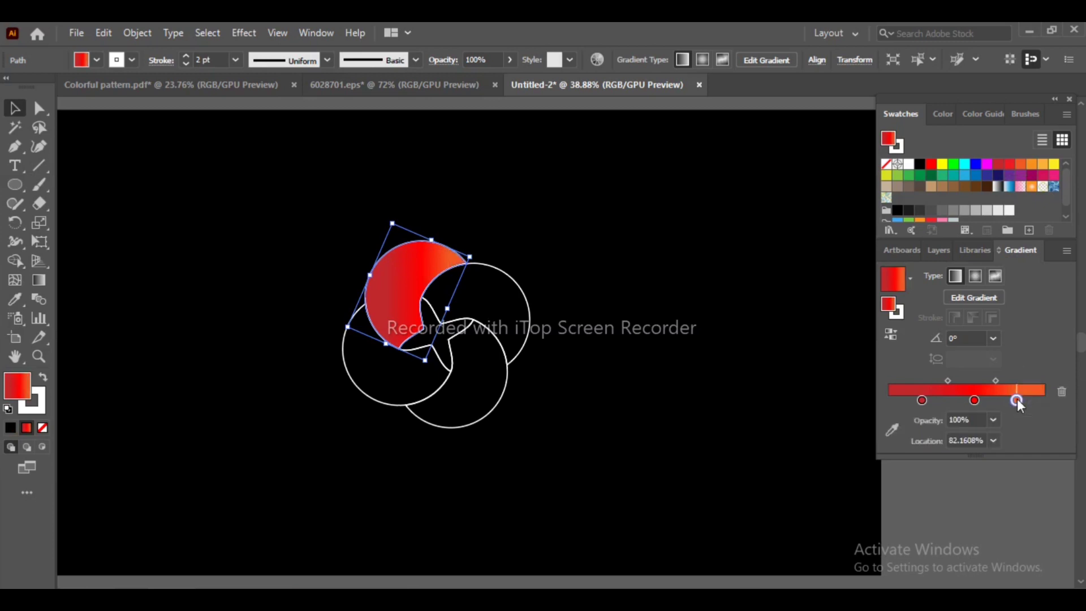
pyautogui.moveTo(1016, 400); pyautogui.dragTo(1044, 400)
# Add a dark stop at Location 0%, deleting the red stop at 3.77%.
pyautogui.click(920, 400)
pyautogui.moveTo(911, 400); pyautogui.dragTo(896, 400)
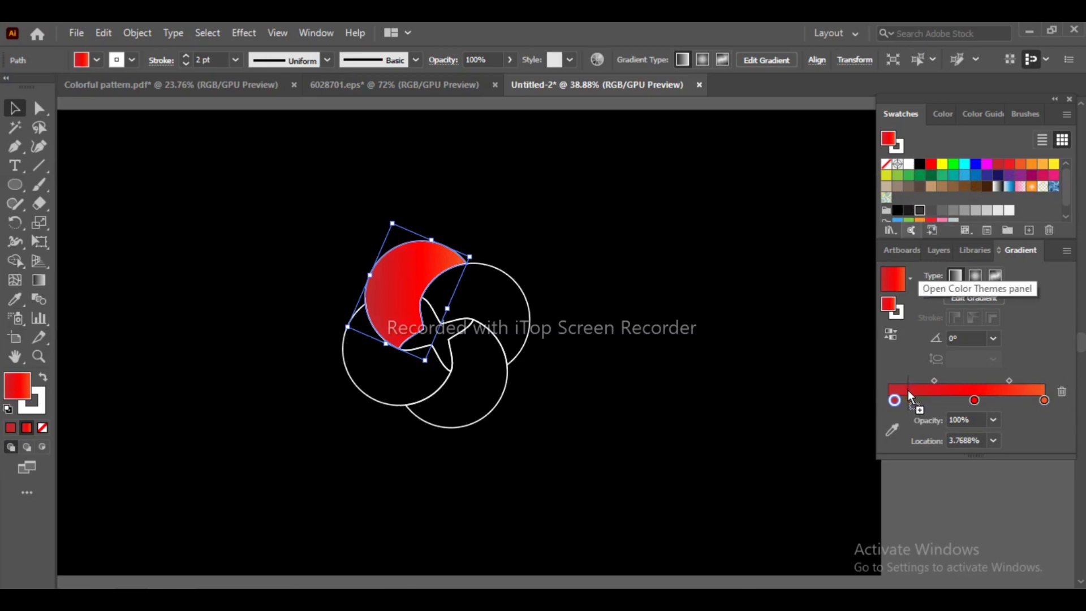
pyautogui.moveTo(917, 210); pyautogui.dragTo(909, 399)
pyautogui.click(894, 401)
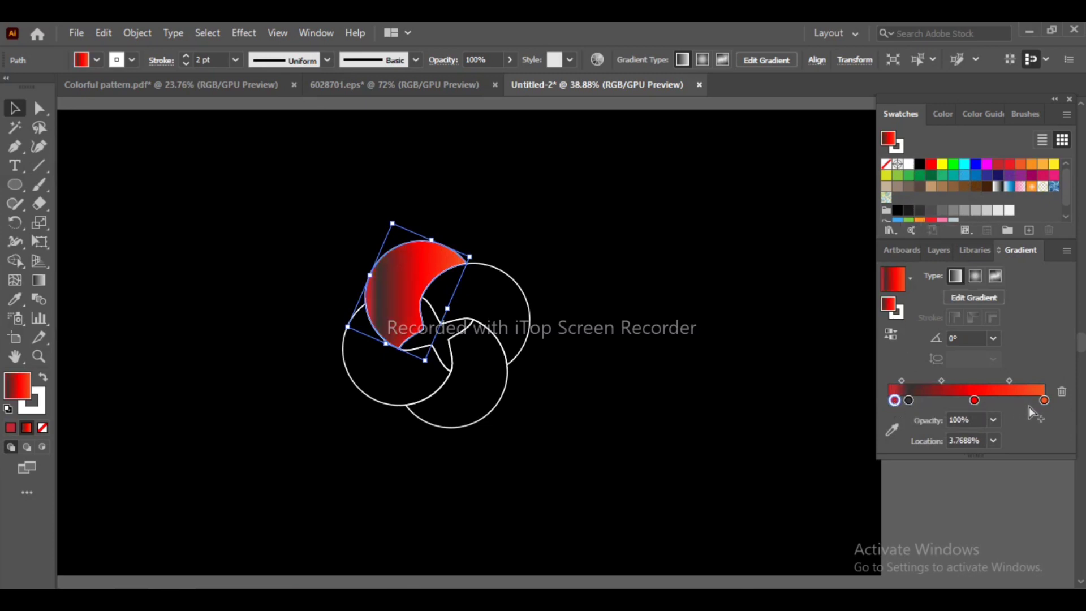
pyautogui.click(1061, 392)
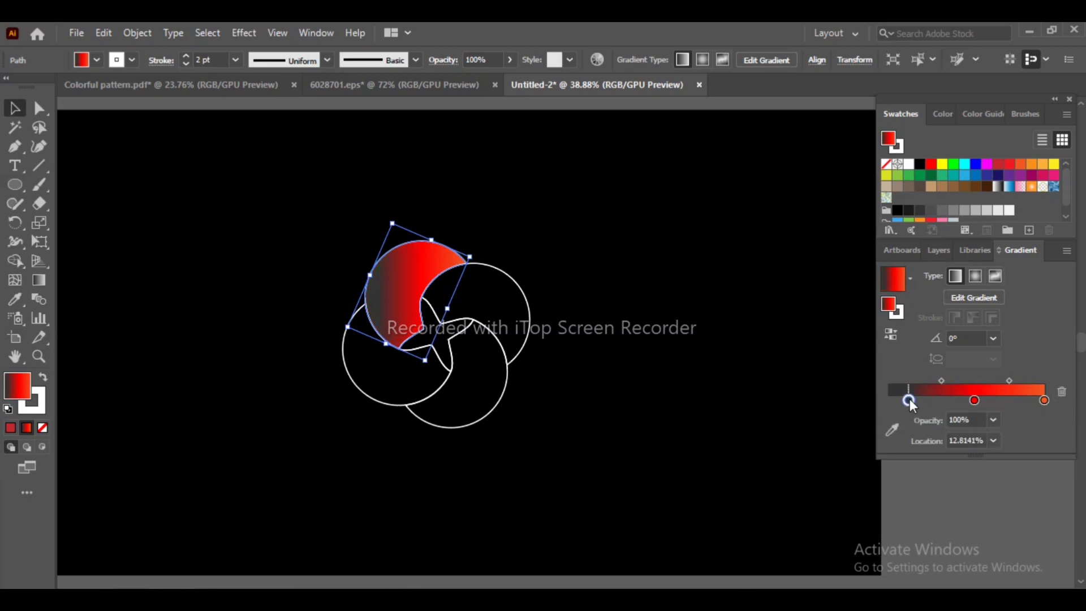
pyautogui.moveTo(909, 400); pyautogui.dragTo(836, 394)
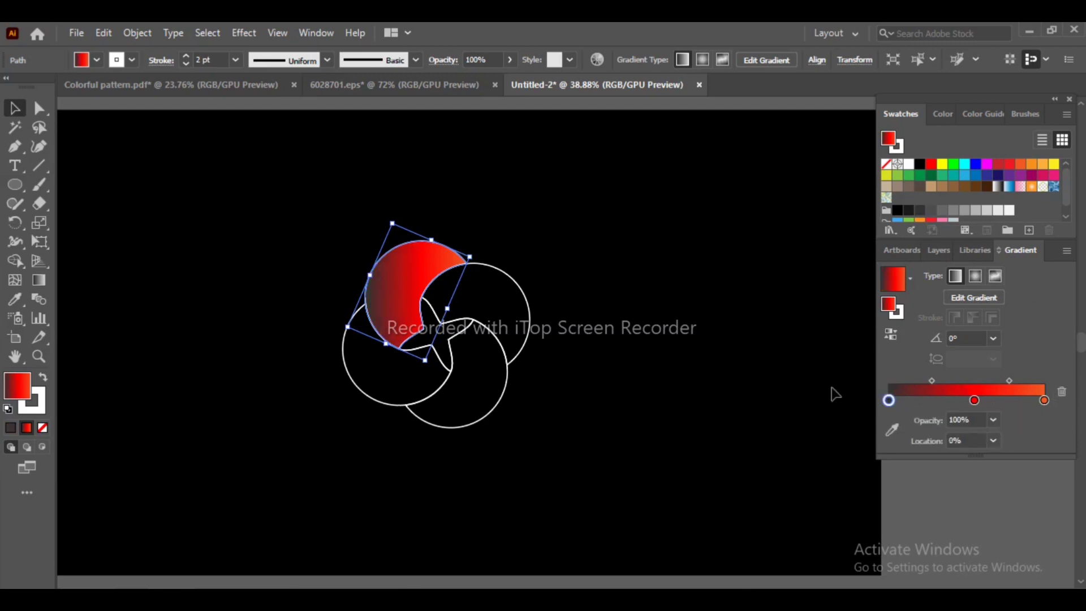
# Angle the top crescent's gradient at about 35°, running dark lower-left to bright upper-right.
pyautogui.click(39, 279)
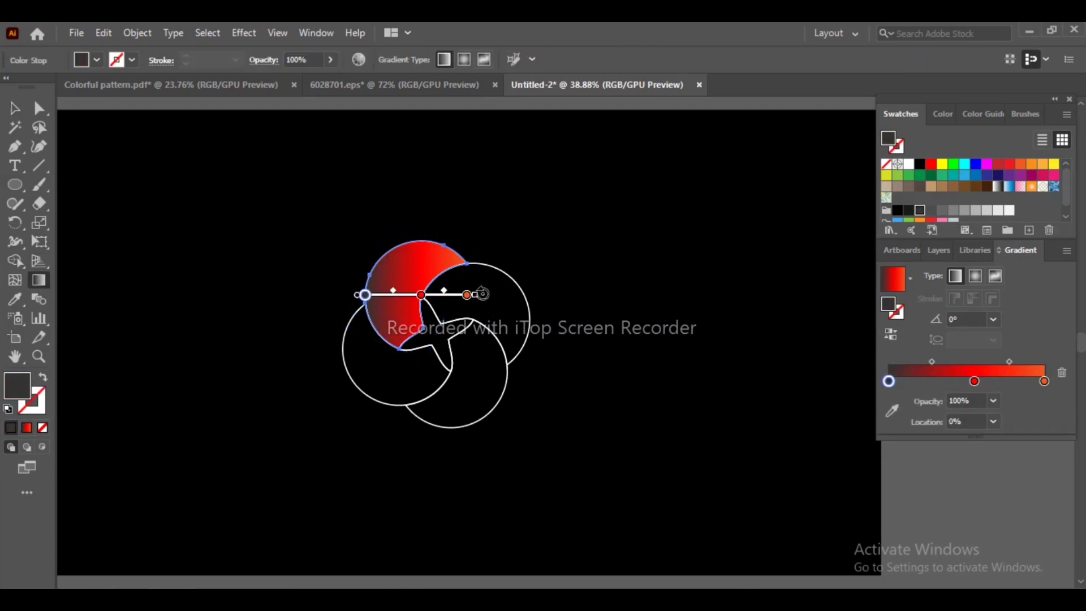
pyautogui.moveTo(482, 293); pyautogui.dragTo(461, 226)
pyautogui.moveTo(365, 295); pyautogui.dragTo(378, 313)
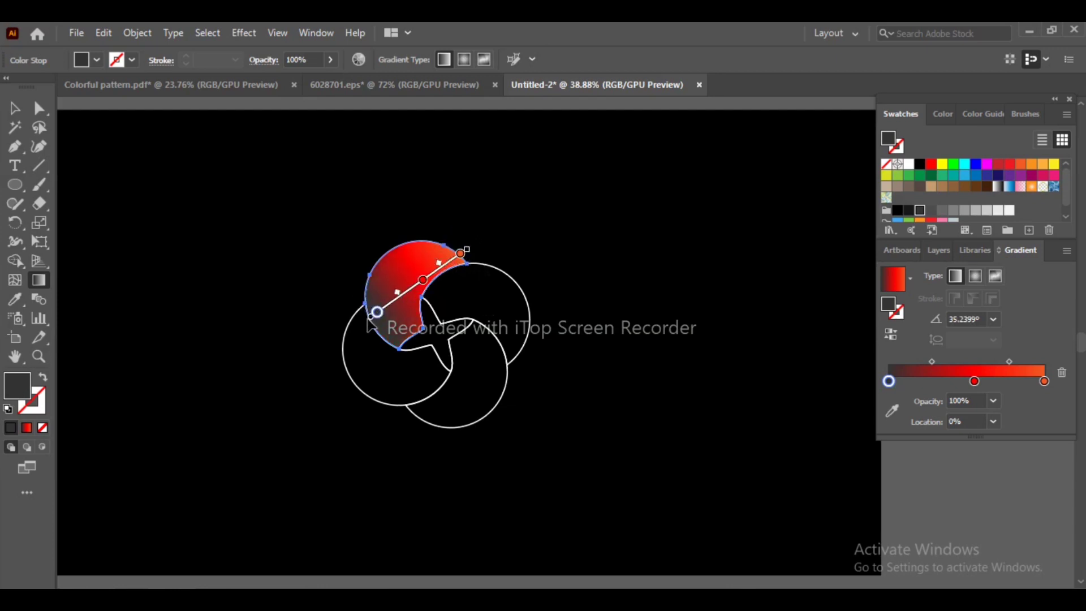
pyautogui.moveTo(369, 319); pyautogui.dragTo(353, 329)
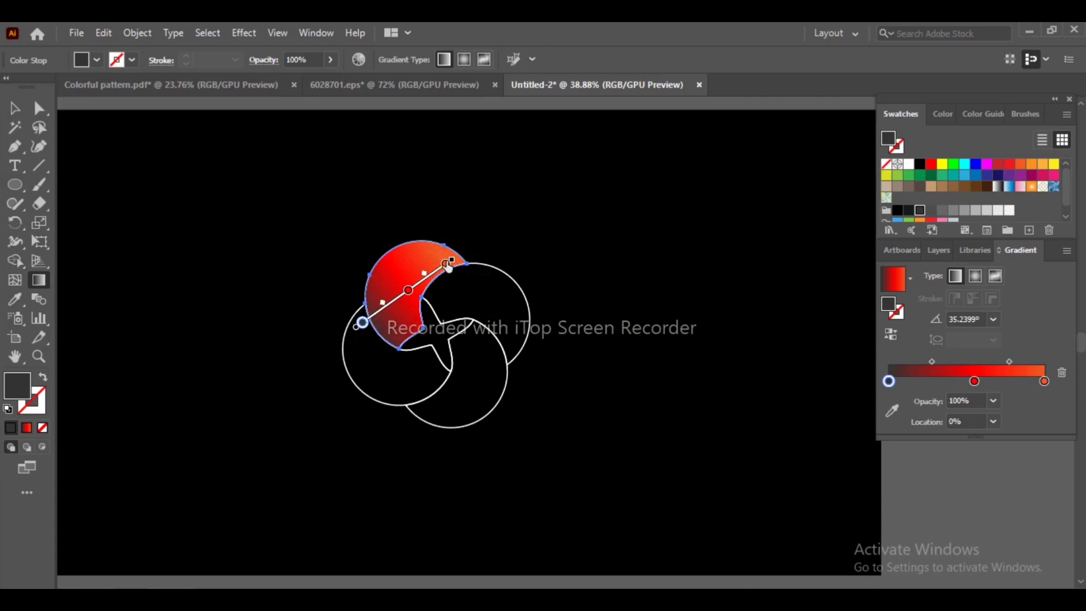
pyautogui.moveTo(447, 264); pyautogui.dragTo(469, 247)
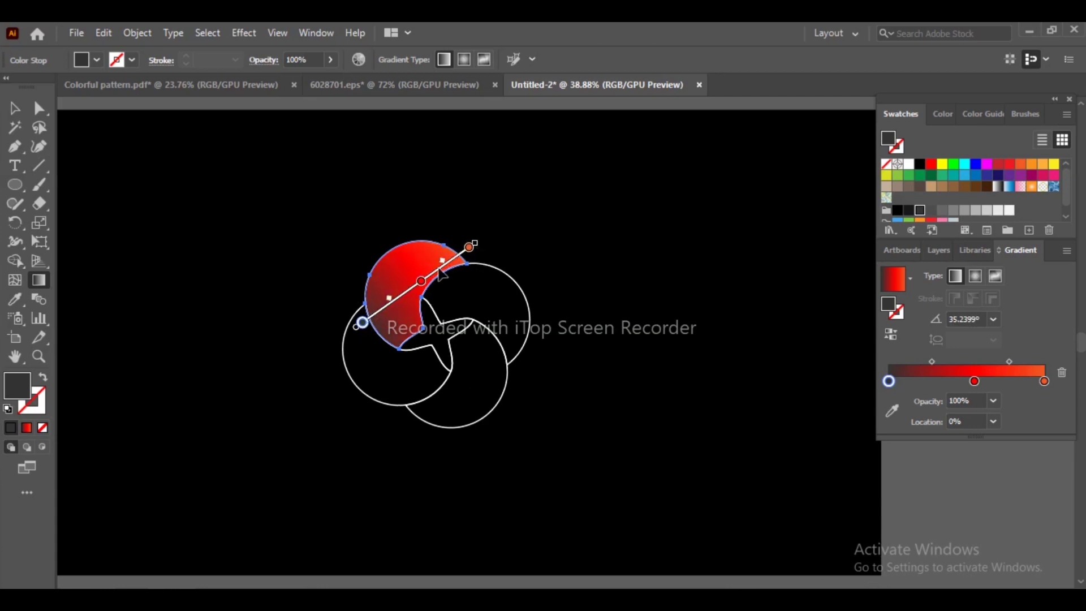
# Move the middle red stop to about 42% and deselect the finished crescent.
pyautogui.moveTo(421, 281); pyautogui.dragTo(377, 307)
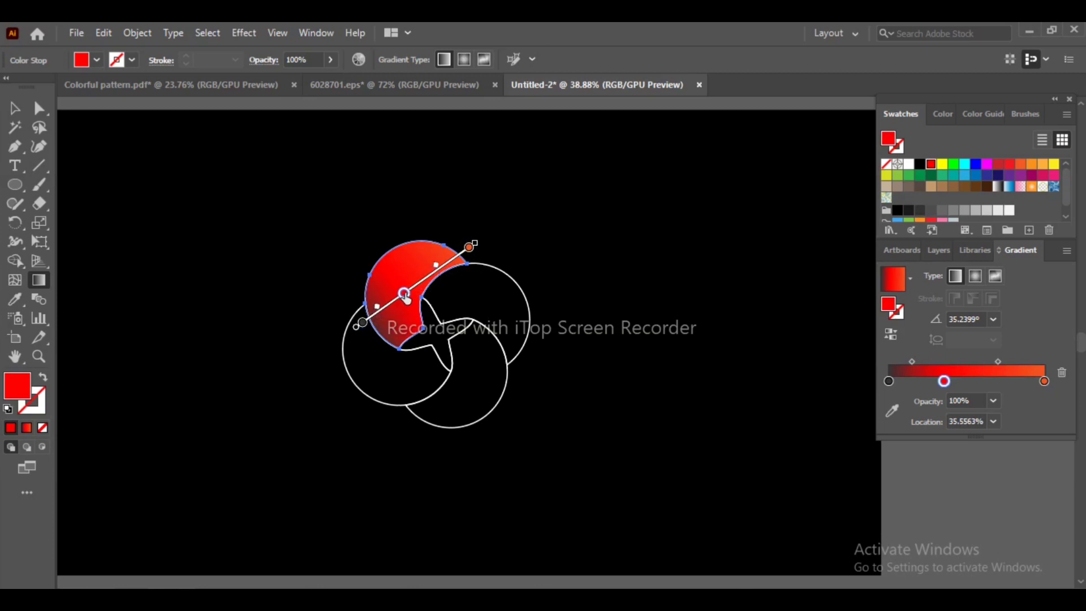
pyautogui.moveTo(400, 296)
pyautogui.mouseDown()
pyautogui.moveTo(407, 290)
pyautogui.moveTo(372, 310)
pyautogui.mouseUp()
pyautogui.click(14, 108)
pyautogui.click(330, 233)
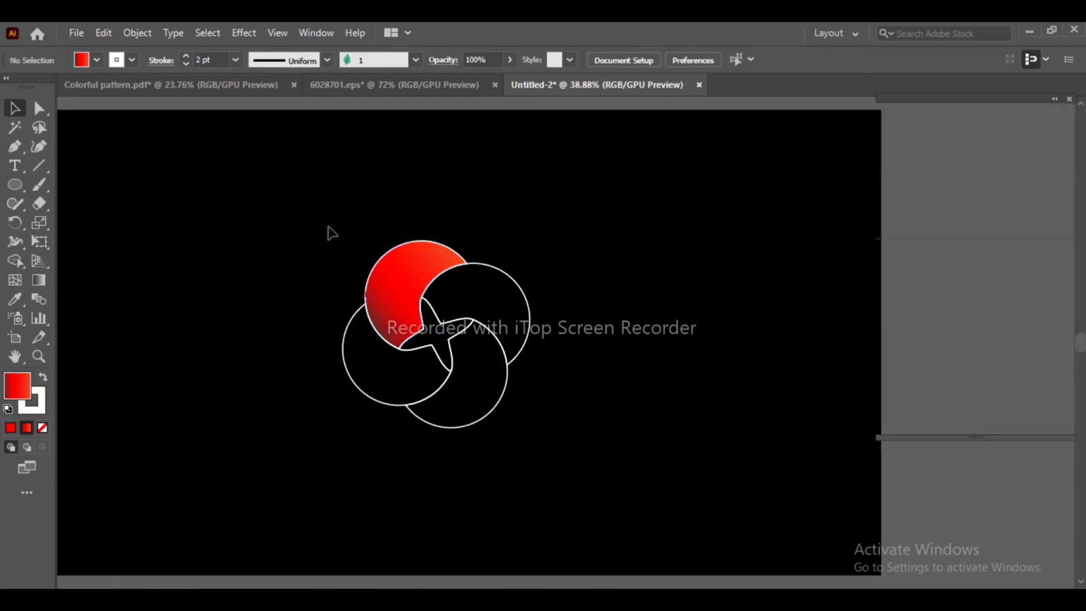
pyautogui.click(507, 279)
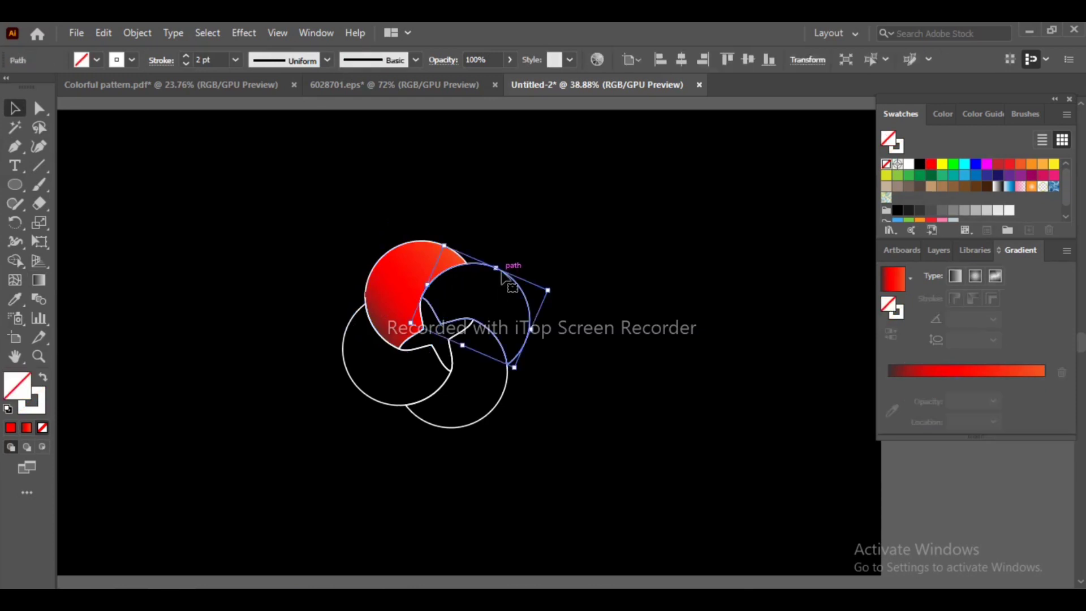
# Apply the red gradient to the upper-right crescent, angled at -45.41°.
pyautogui.click(923, 370)
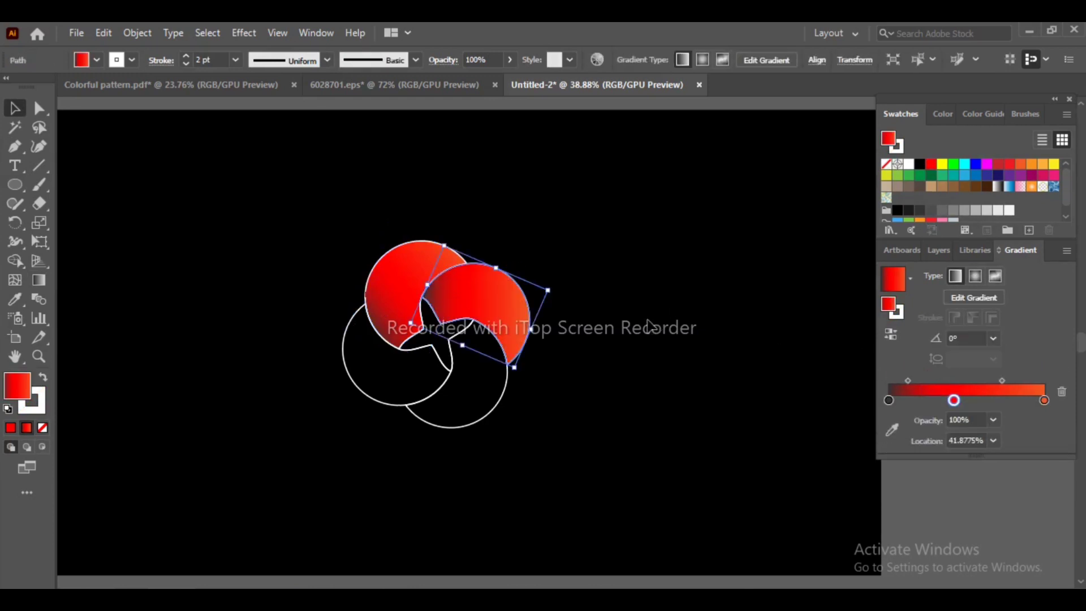
pyautogui.click(39, 280)
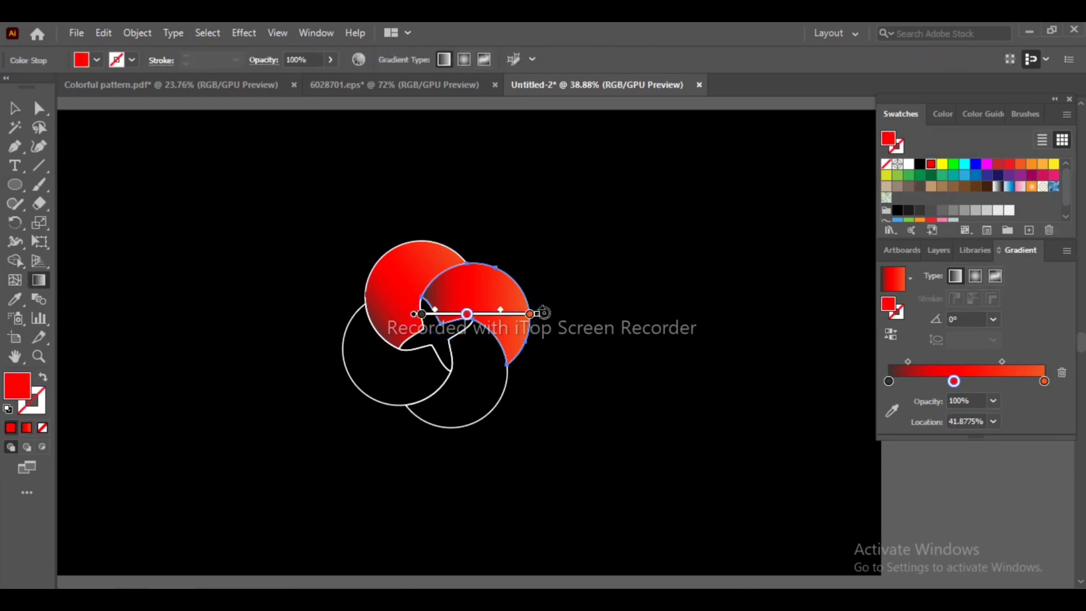
pyautogui.moveTo(544, 313); pyautogui.dragTo(519, 413)
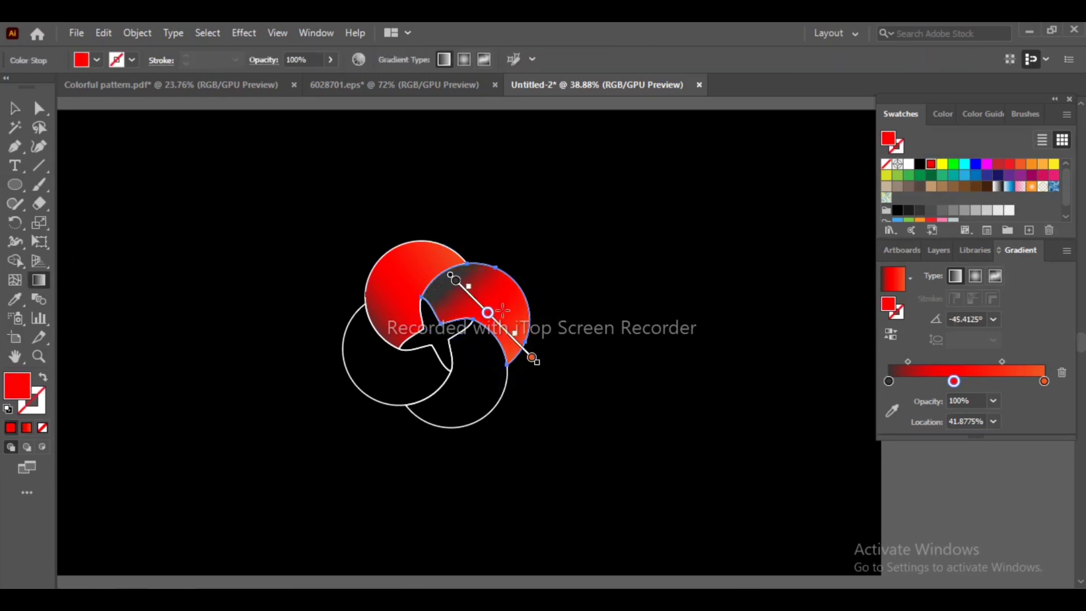
pyautogui.moveTo(488, 313)
pyautogui.mouseDown()
pyautogui.moveTo(477, 303)
pyautogui.moveTo(494, 318)
pyautogui.mouseUp()
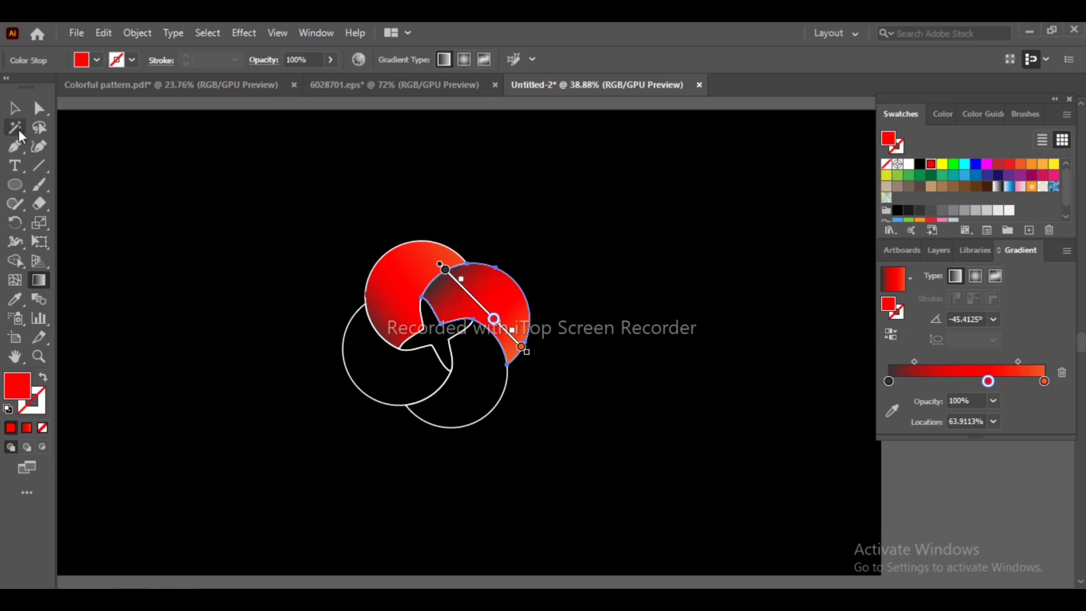
pyautogui.click(15, 113)
pyautogui.click(271, 278)
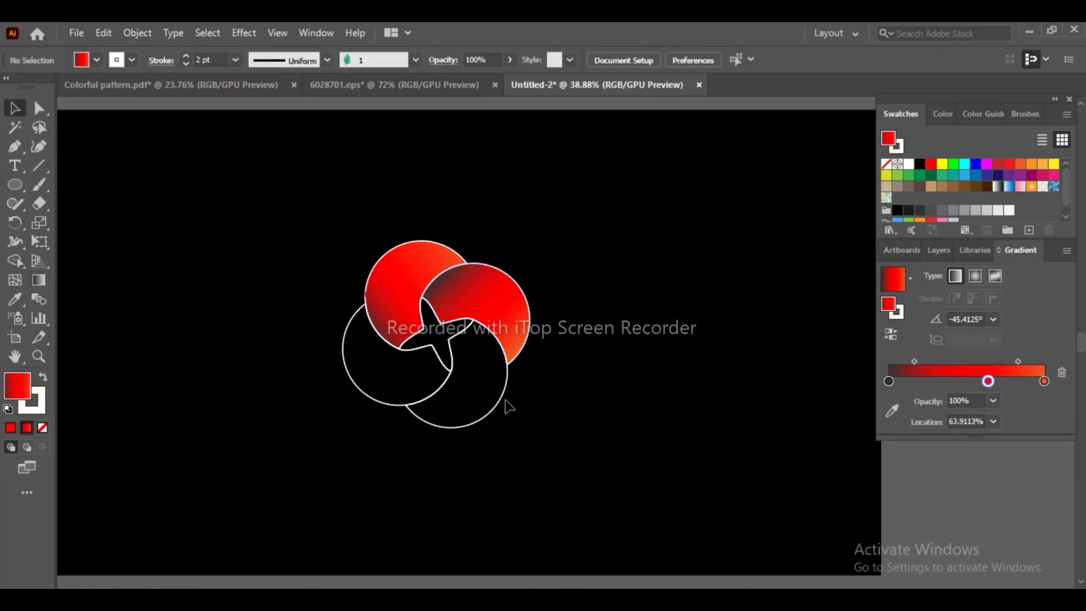
# Fill the lower crescent with the red gradient at -137.196°, red stop at 55.44%.
pyautogui.click(501, 399)
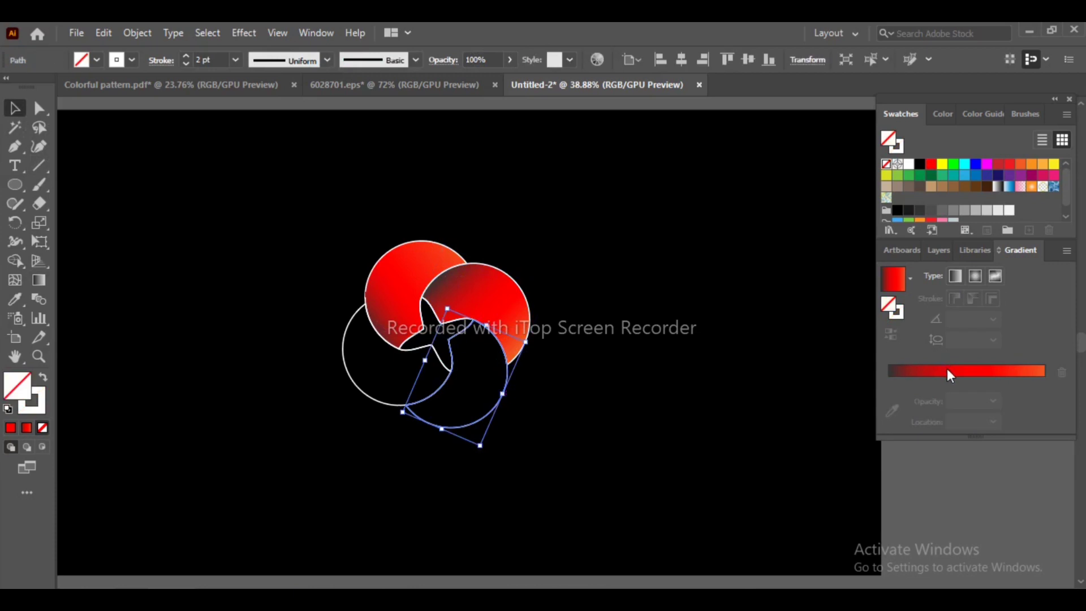
pyautogui.click(948, 371)
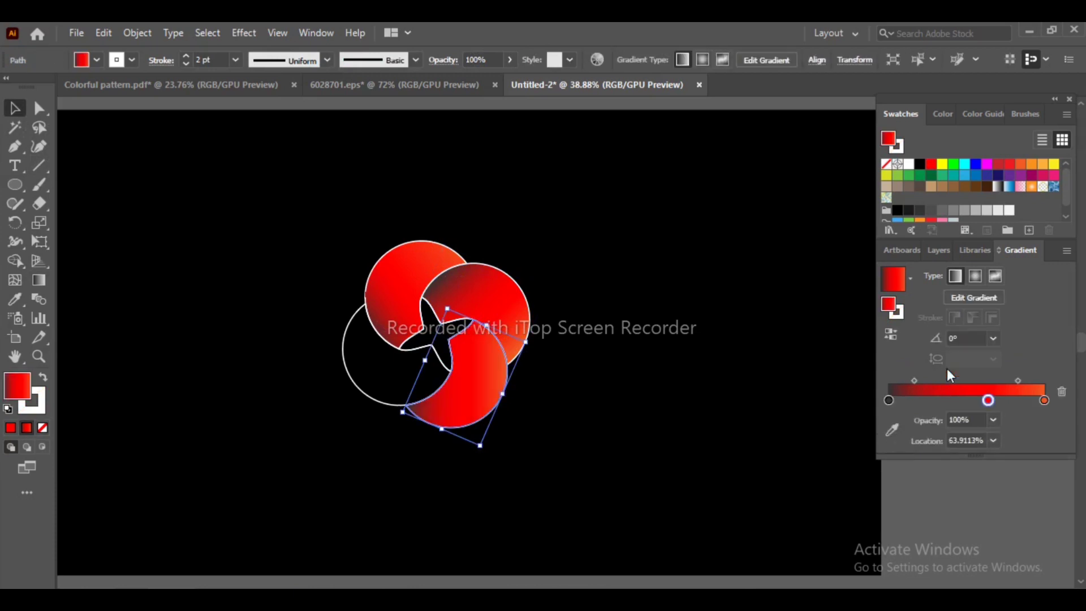
pyautogui.click(38, 279)
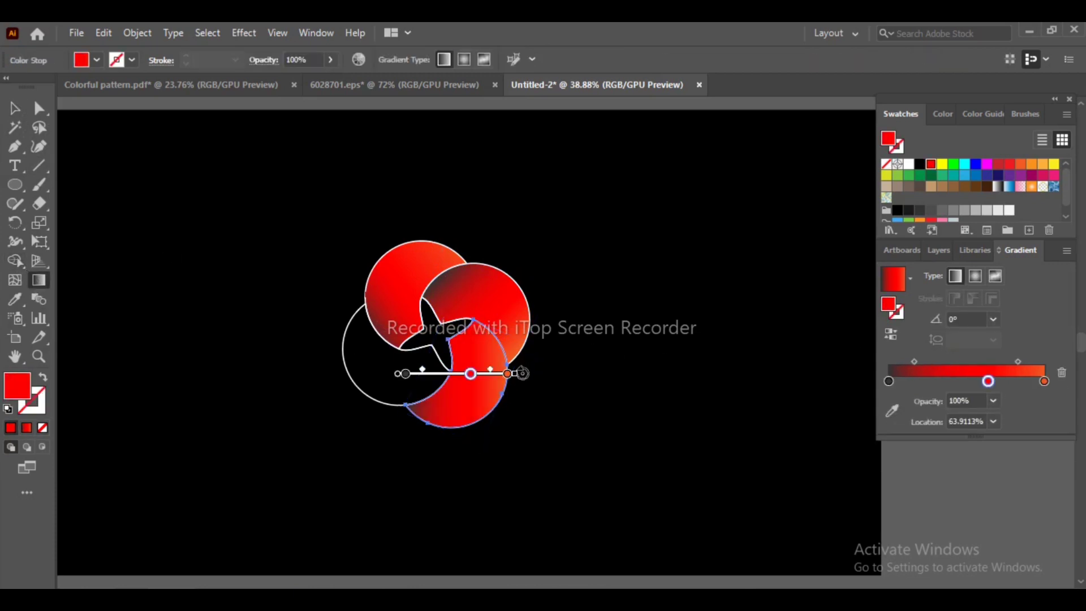
pyautogui.moveTo(438, 403); pyautogui.dragTo(361, 476)
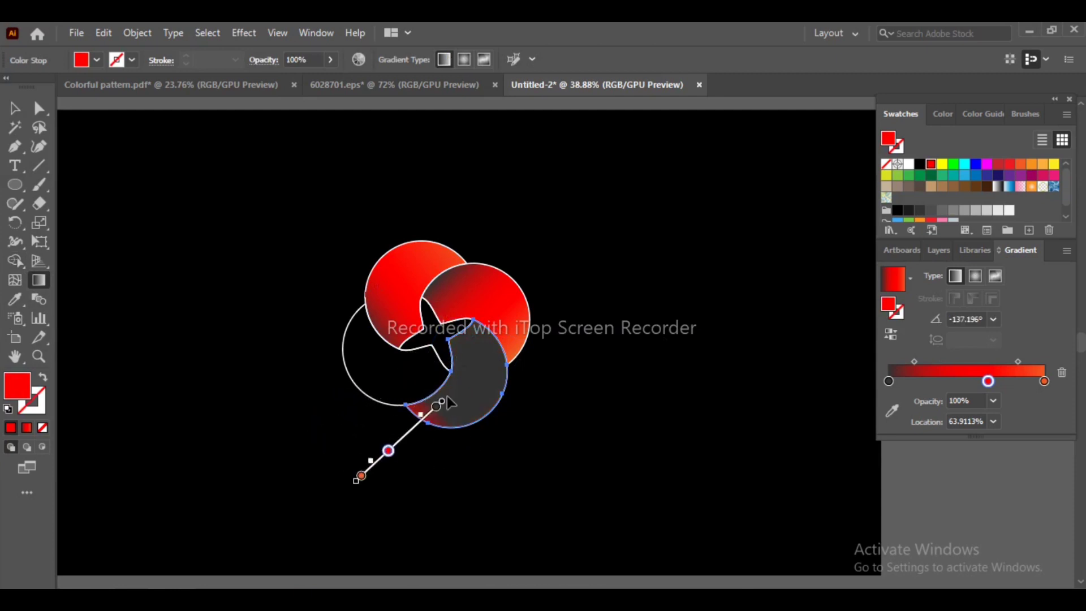
pyautogui.moveTo(450, 403)
pyautogui.mouseDown()
pyautogui.moveTo(486, 348)
pyautogui.moveTo(493, 355)
pyautogui.mouseUp()
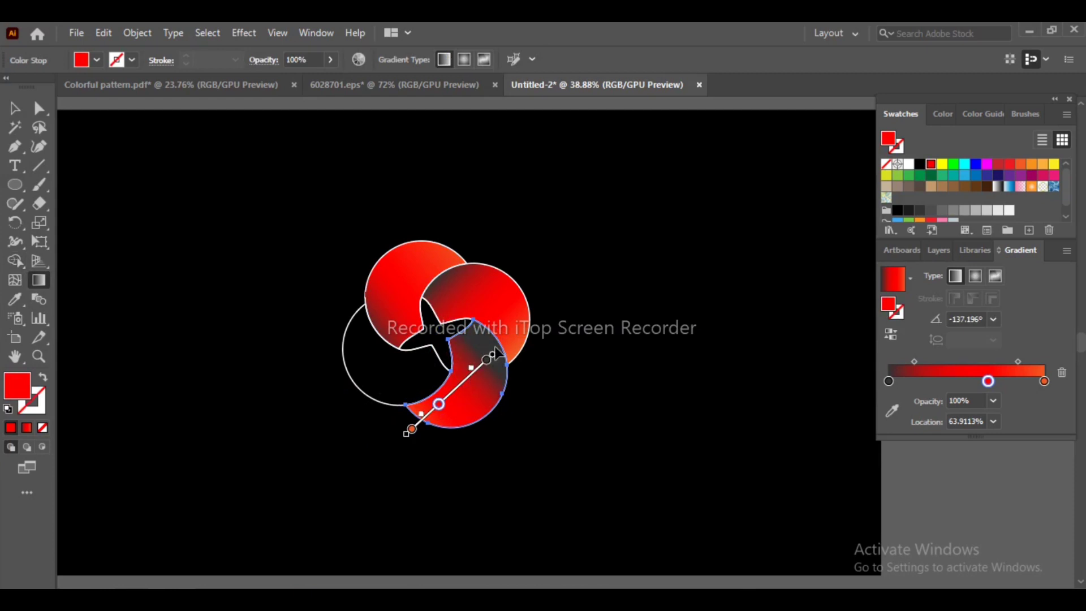
pyautogui.moveTo(441, 411); pyautogui.dragTo(459, 388)
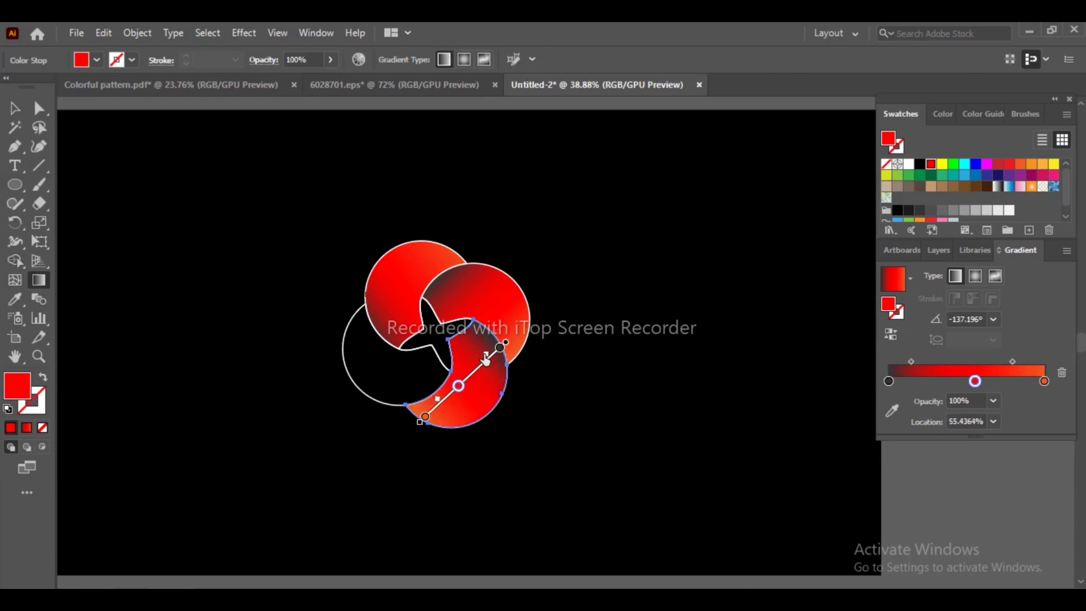
pyautogui.click(10, 116)
pyautogui.click(333, 361)
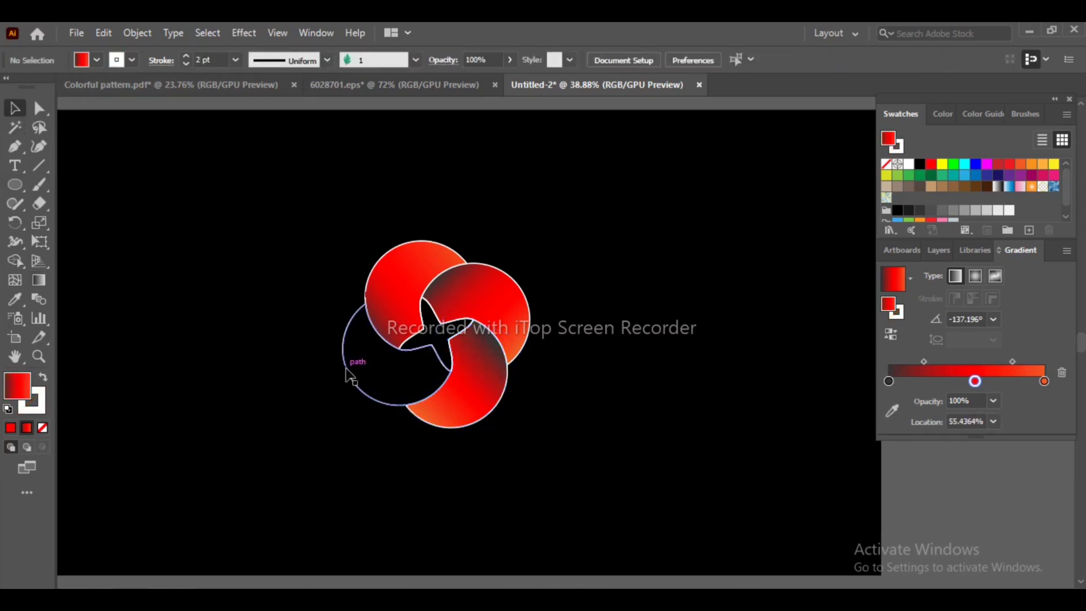
# Apply the red gradient to the lower-left piece and rotate it to about 131.5°.
pyautogui.click(347, 371)
pyautogui.click(979, 370)
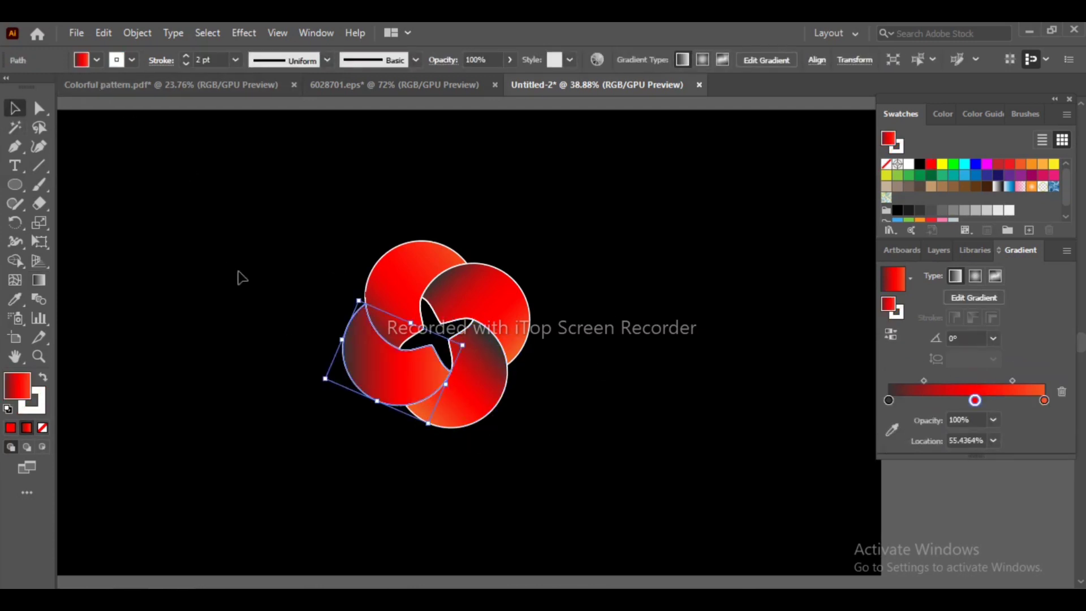
pyautogui.click(38, 280)
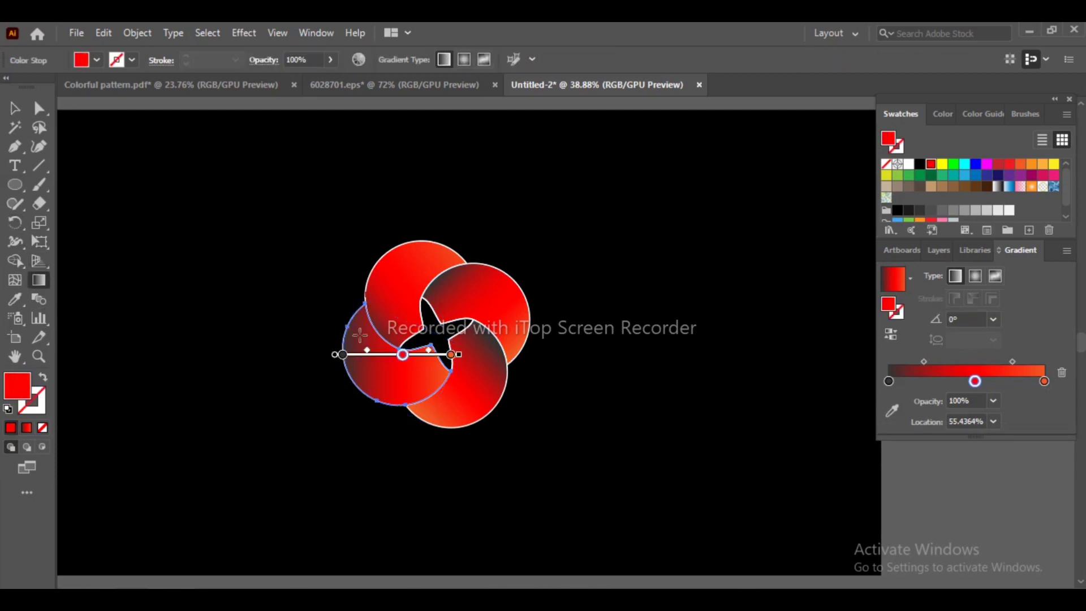
pyautogui.moveTo(457, 358); pyautogui.dragTo(229, 230)
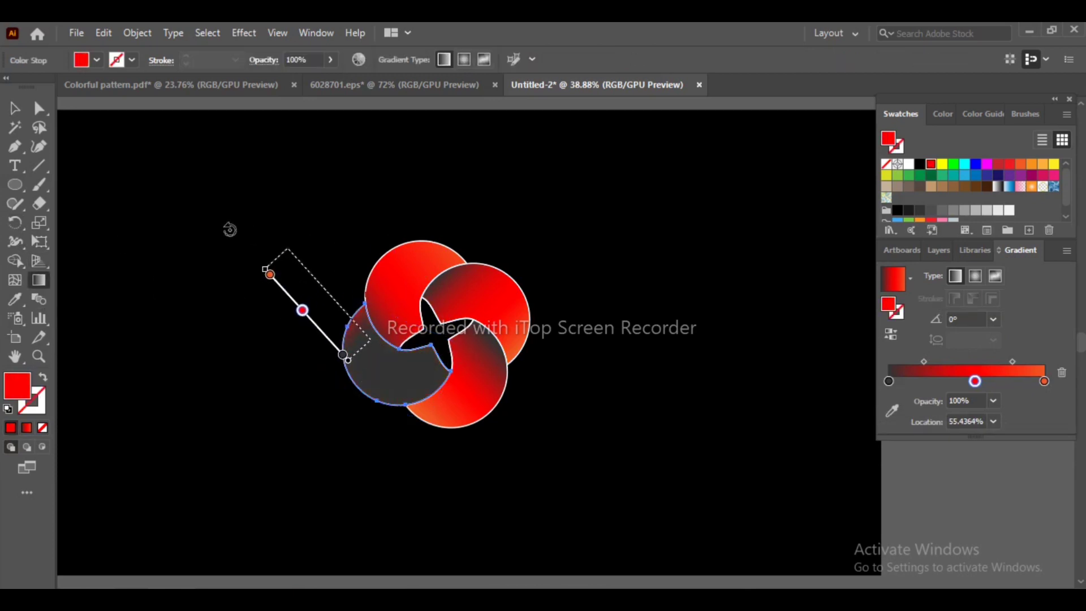
pyautogui.moveTo(374, 350); pyautogui.dragTo(434, 405)
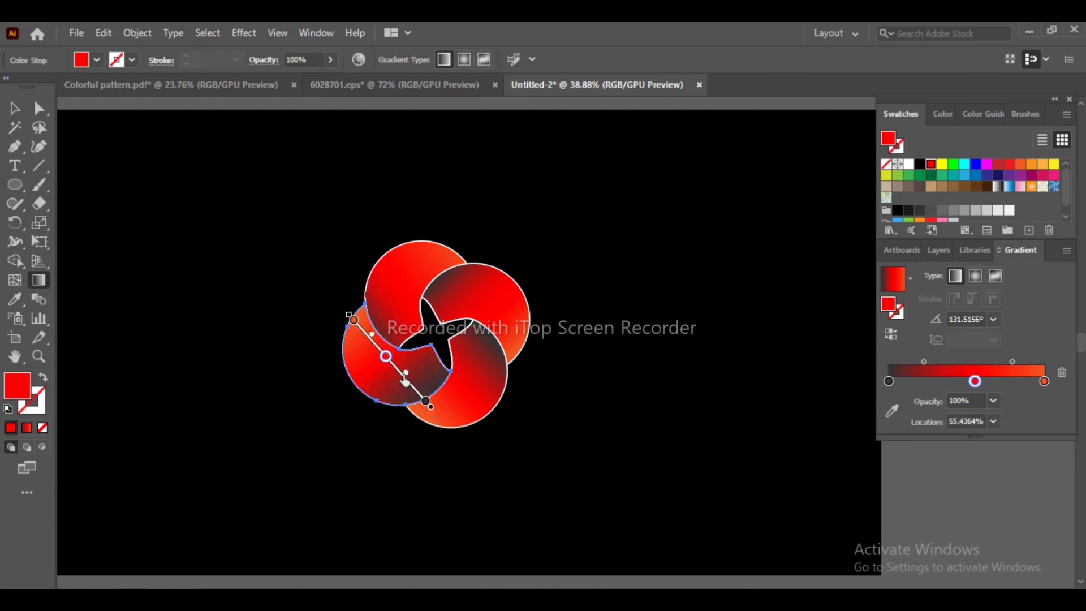
# Fine-tune the gradient midpoint and red stop to 54.75%, then select the whole artwork.
pyautogui.moveTo(405, 374); pyautogui.dragTo(384, 351)
pyautogui.moveTo(389, 362); pyautogui.dragTo(393, 366)
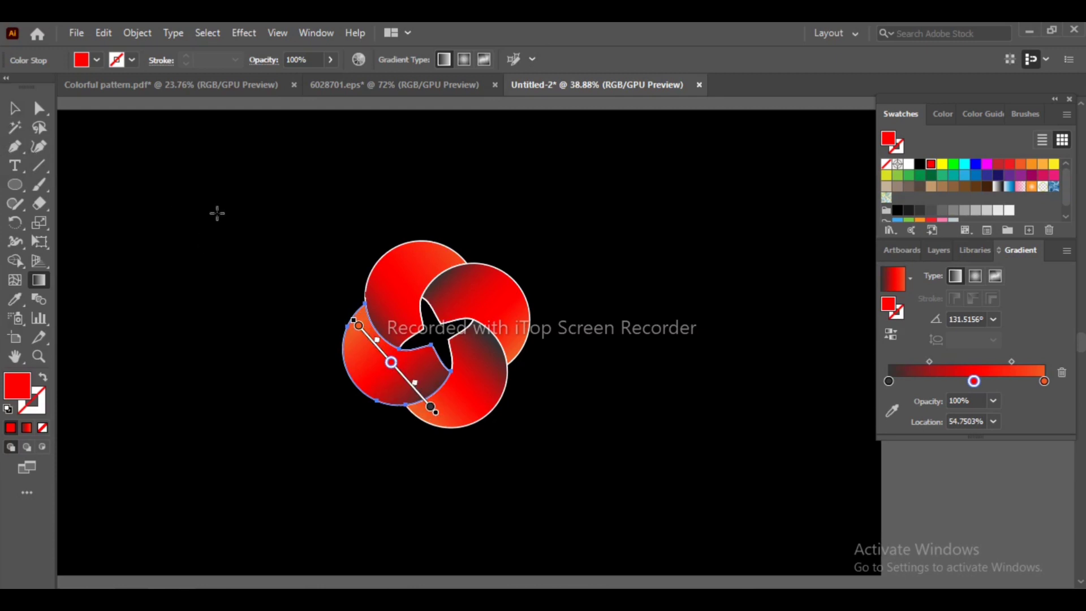
pyautogui.press('v')
pyautogui.moveTo(285, 209); pyautogui.dragTo(566, 451)
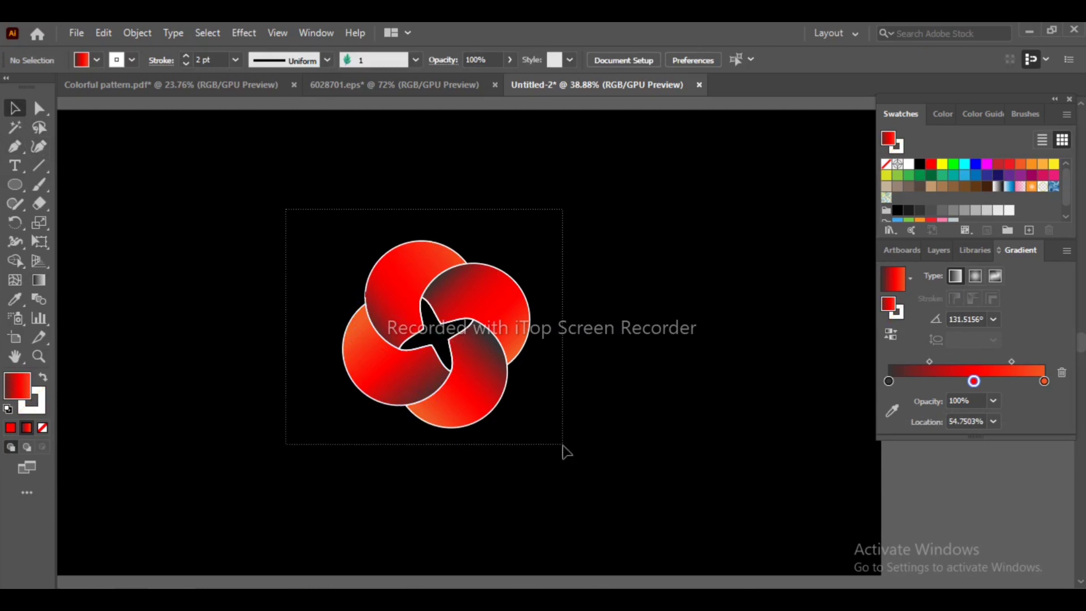
# Set the stroke of every swirl piece to None.
pyautogui.click(132, 60)
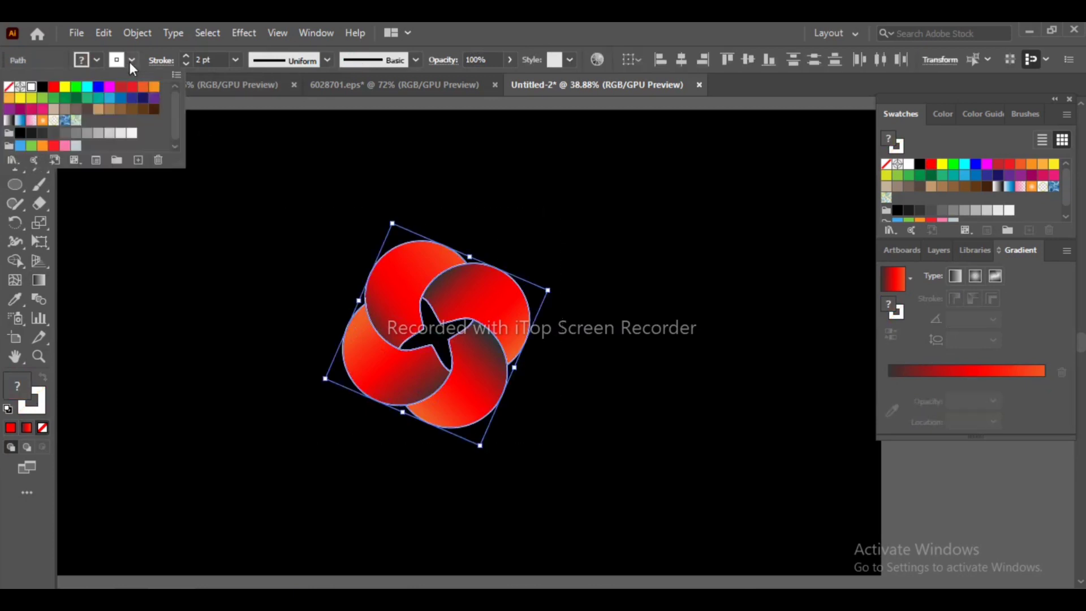
pyautogui.click(12, 88)
pyautogui.click(230, 272)
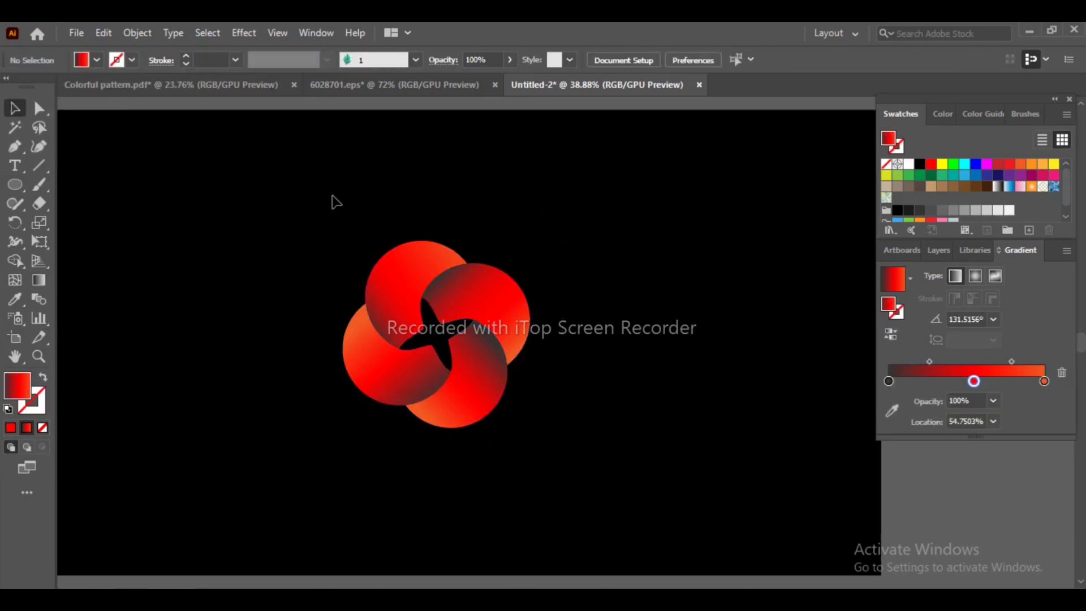
# Scale the whole swirl logo up slightly from its bounding-box corner.
pyautogui.moveTo(333, 202)
pyautogui.mouseDown()
pyautogui.moveTo(529, 467)
pyautogui.moveTo(493, 474)
pyautogui.mouseUp()
pyautogui.moveTo(496, 480); pyautogui.dragTo(494, 480)
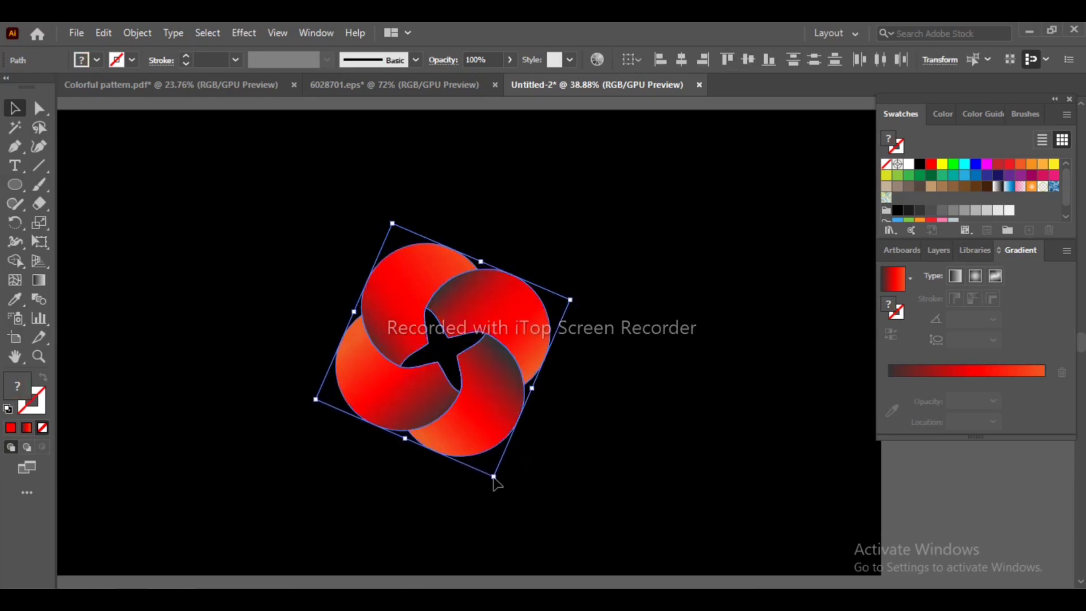
pyautogui.click(719, 464)
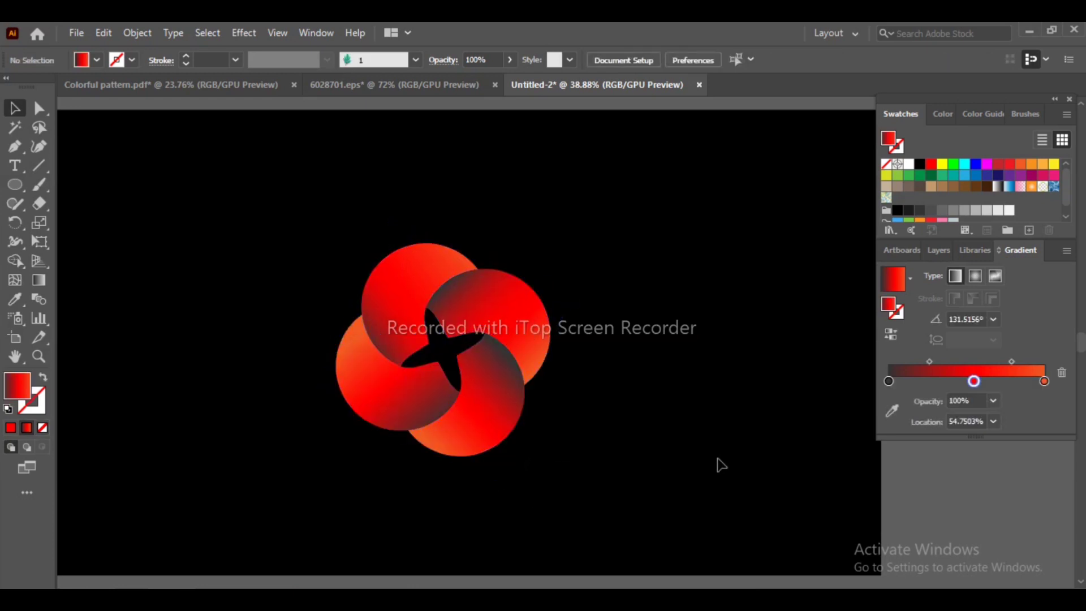
pyautogui.click(490, 413)
# Shift the lower-right crescent's gradient up and right so it reads -137.196°.
pyautogui.click(45, 285)
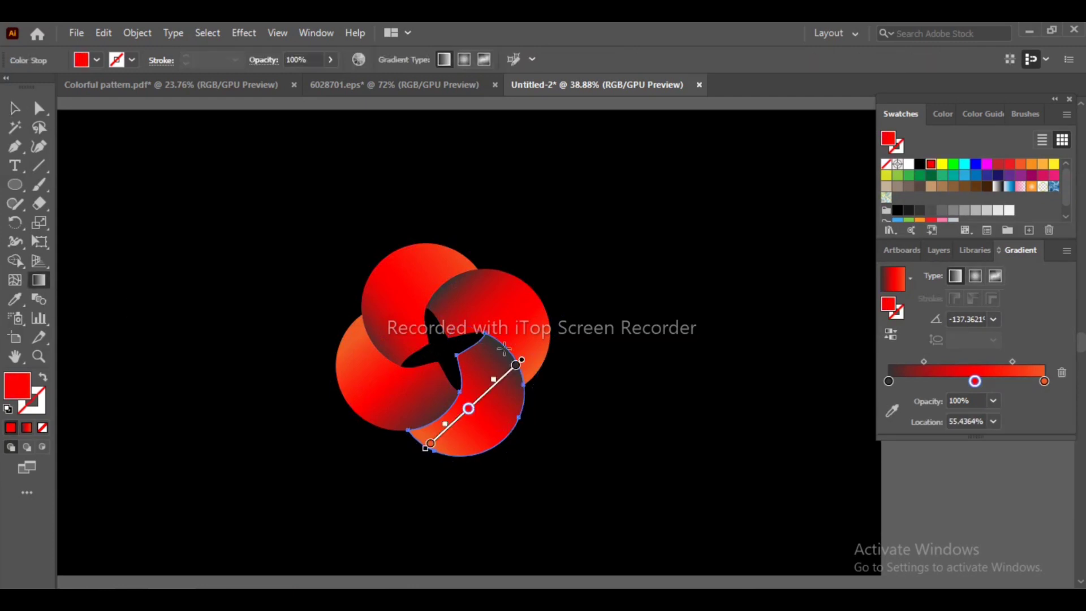
pyautogui.moveTo(523, 361); pyautogui.dragTo(532, 353)
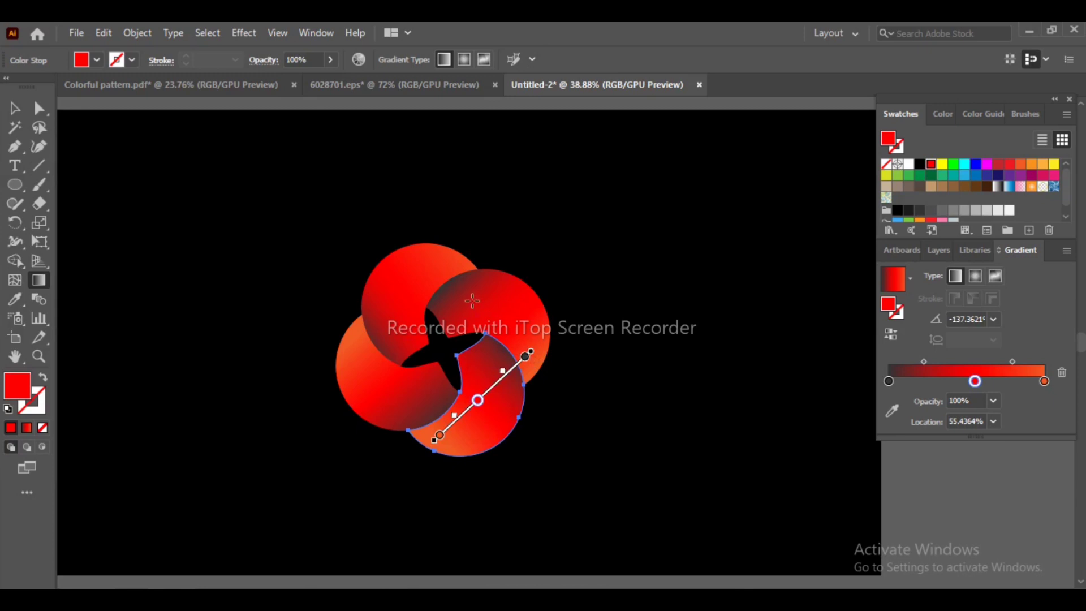
pyautogui.press('v')
pyautogui.click(261, 246)
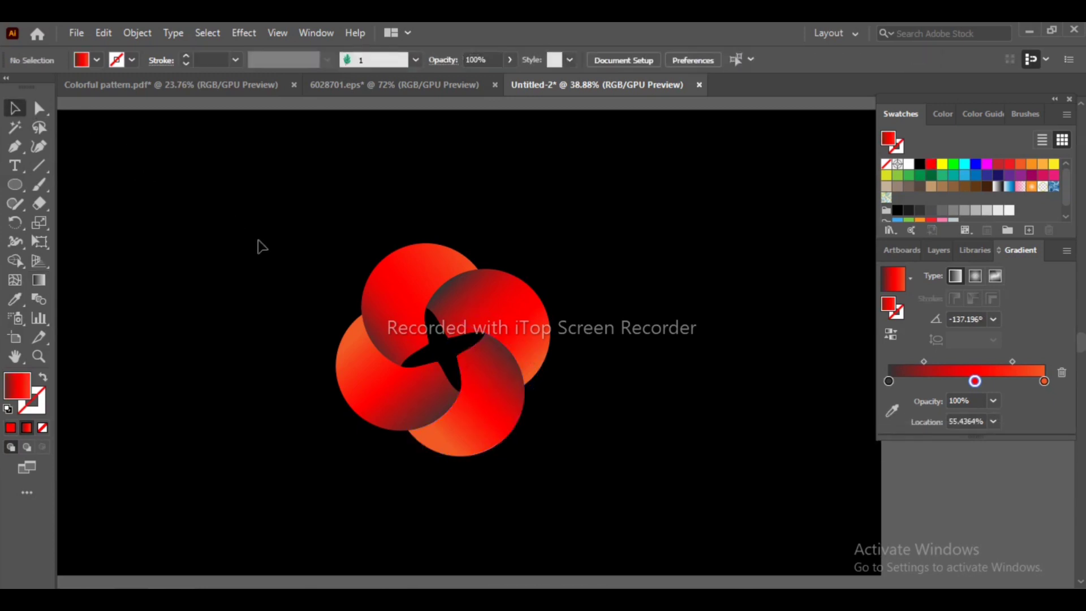
# Nudge the upper-right crescent's gradient slightly up-left, to -45.2571°.
pyautogui.click(460, 309)
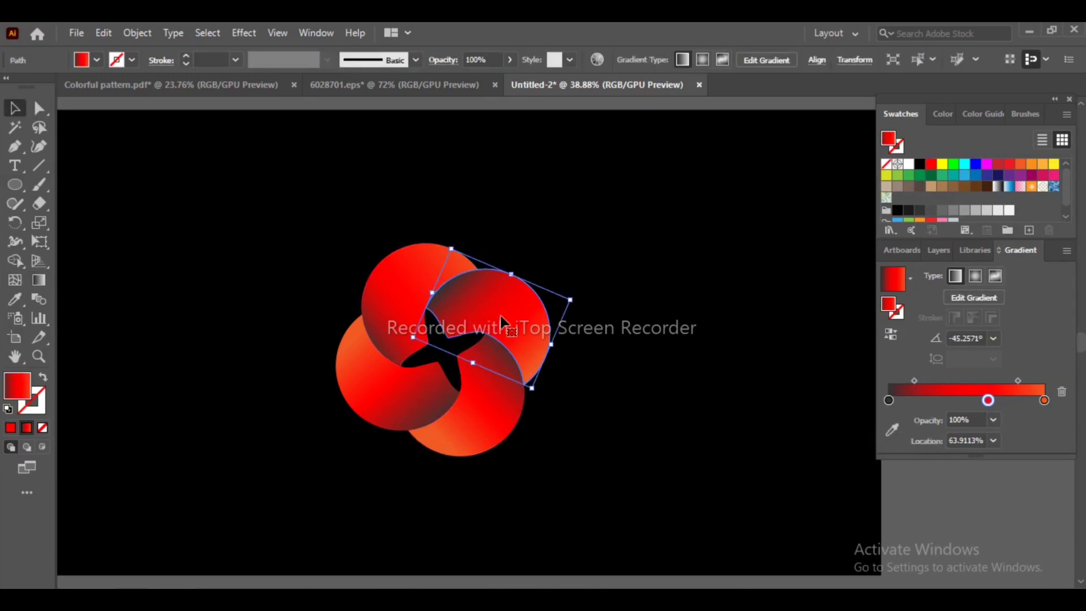
pyautogui.click(38, 280)
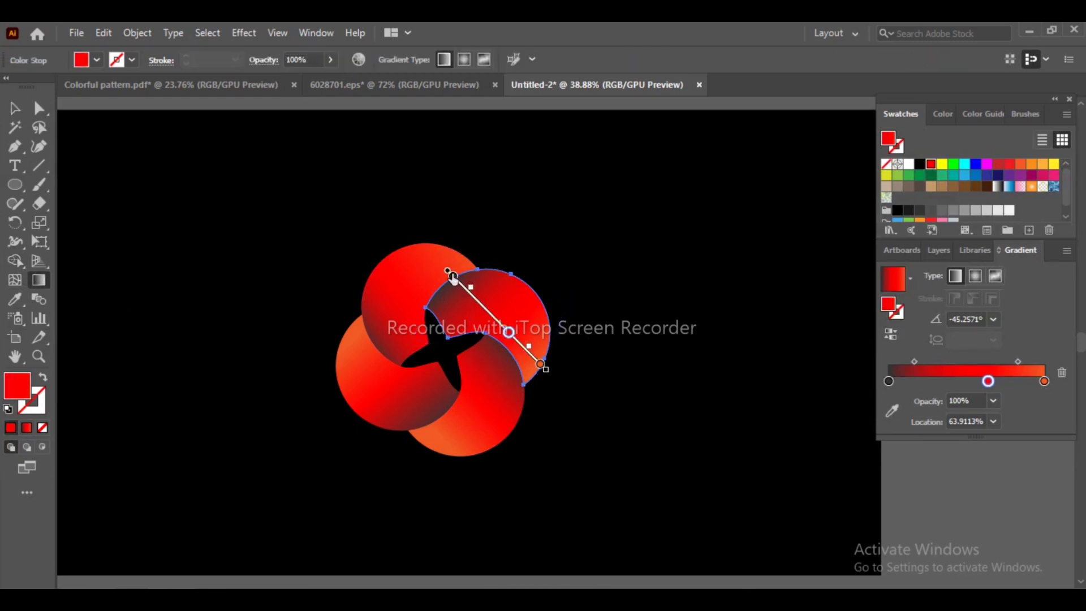
pyautogui.moveTo(451, 275); pyautogui.dragTo(443, 266)
pyautogui.click(14, 103)
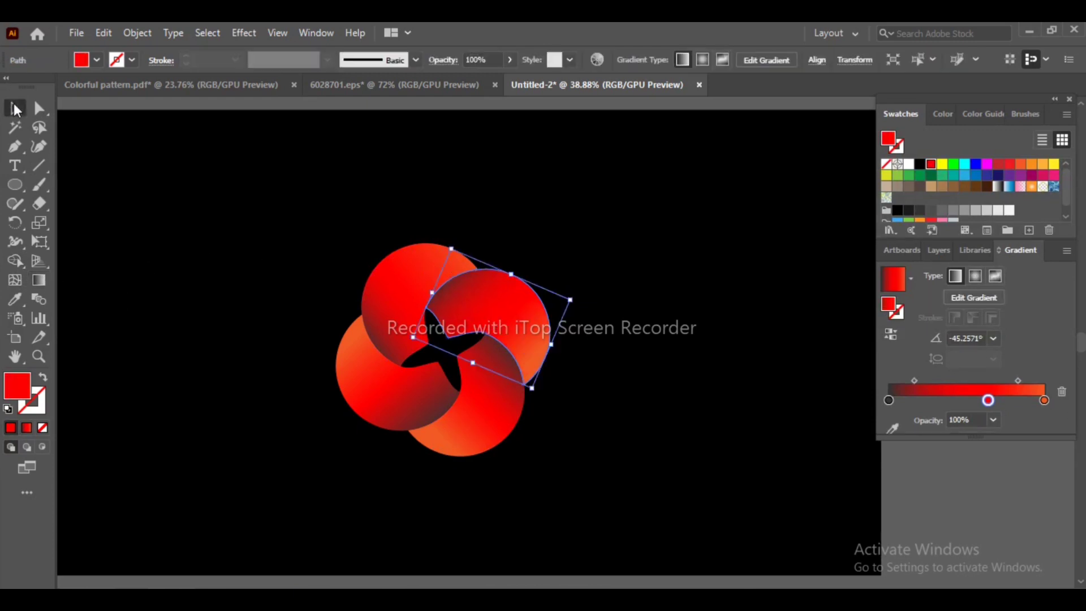
# Shift the lower-left crescent's gradient slightly down-right, to 131.6874°.
pyautogui.click(213, 194)
pyautogui.click(426, 391)
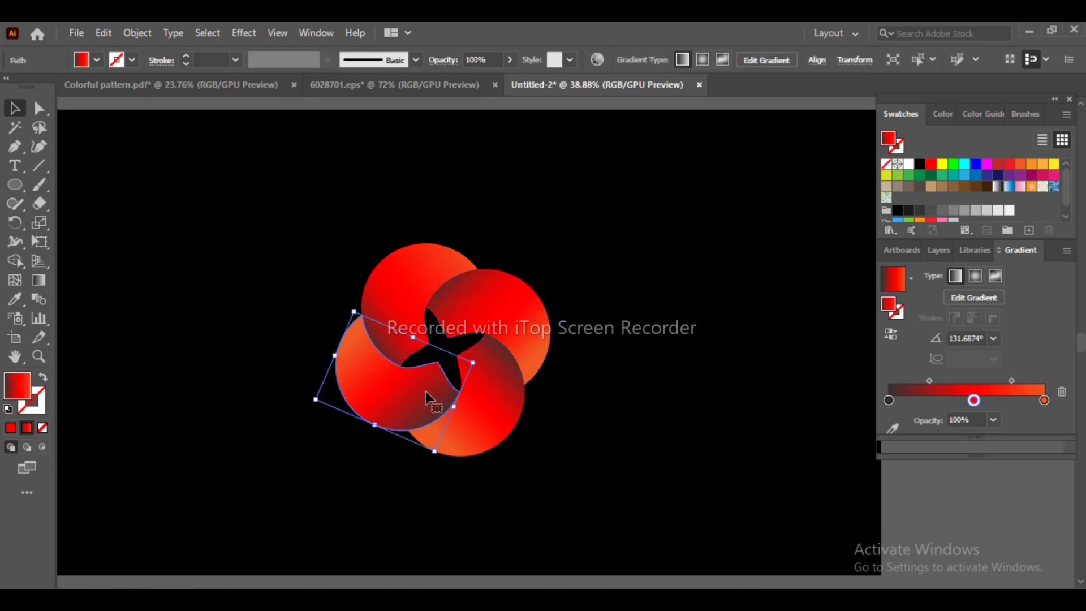
pyautogui.click(35, 280)
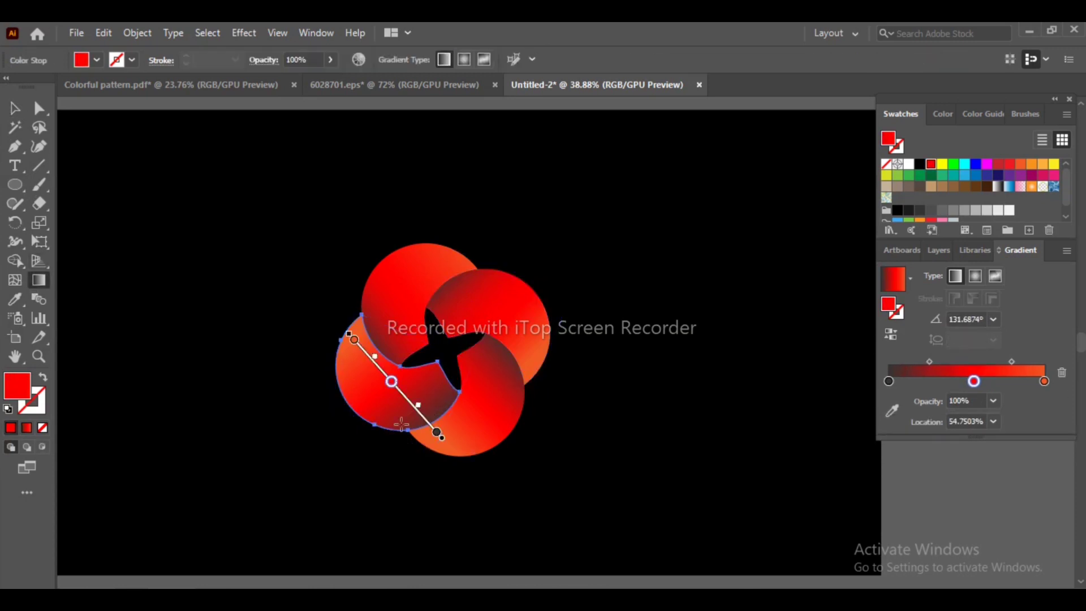
pyautogui.moveTo(445, 439); pyautogui.dragTo(453, 449)
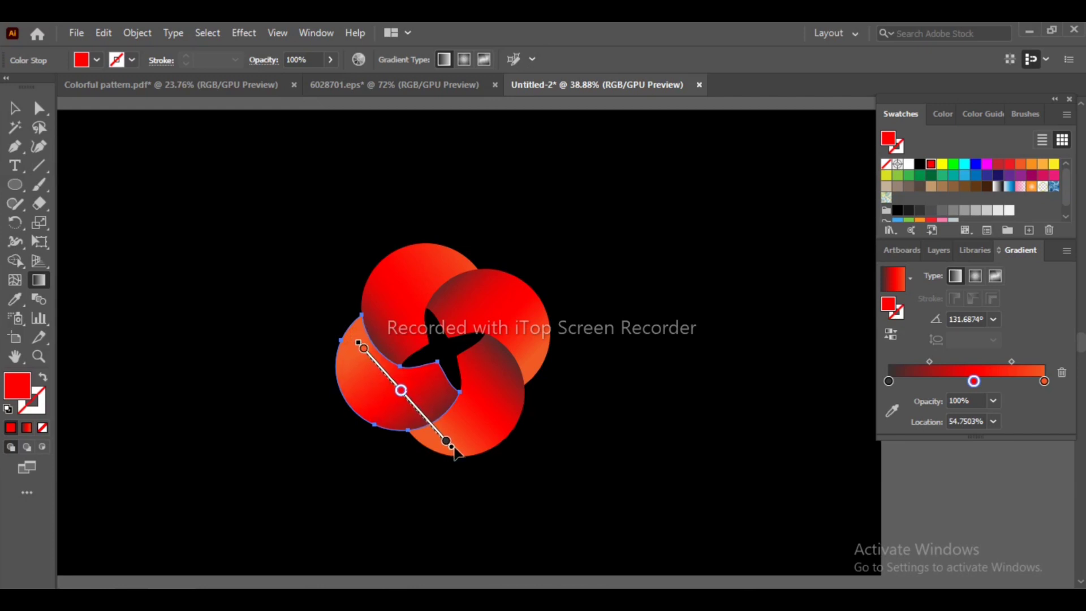
pyautogui.click(13, 109)
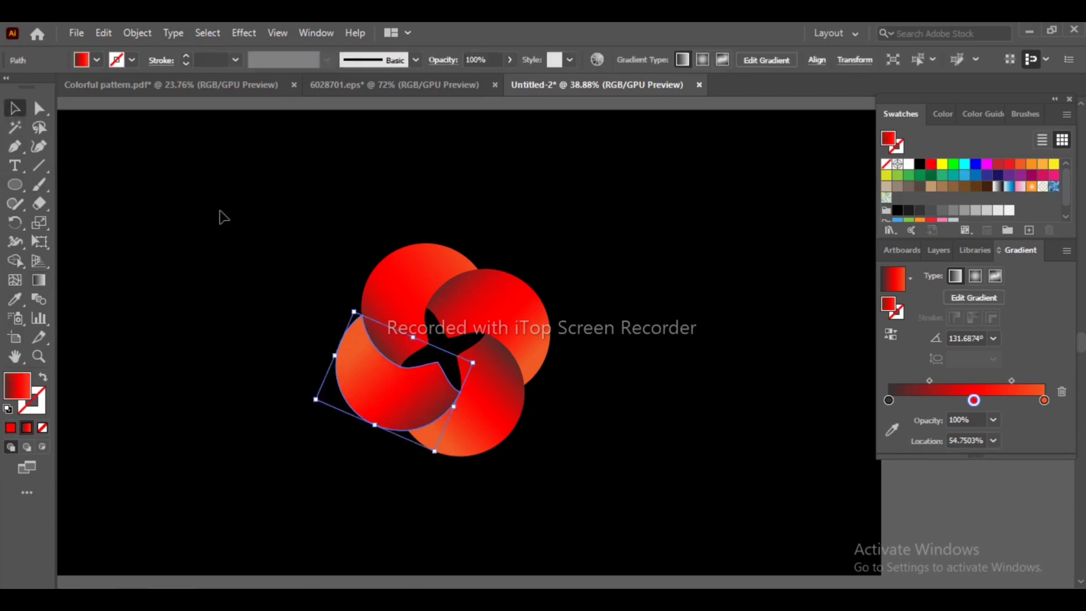
# Nudge the upper-left piece's gradient slightly down-left to 35.2399°, then deselect the logo.
pyautogui.click(378, 310)
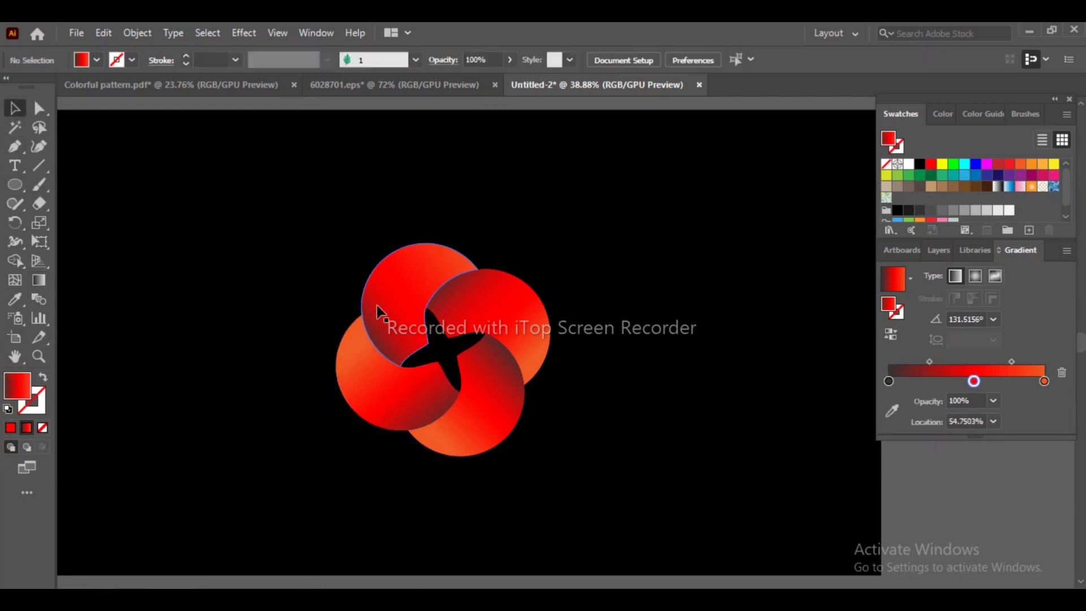
pyautogui.click(30, 281)
pyautogui.moveTo(350, 342); pyautogui.dragTo(344, 347)
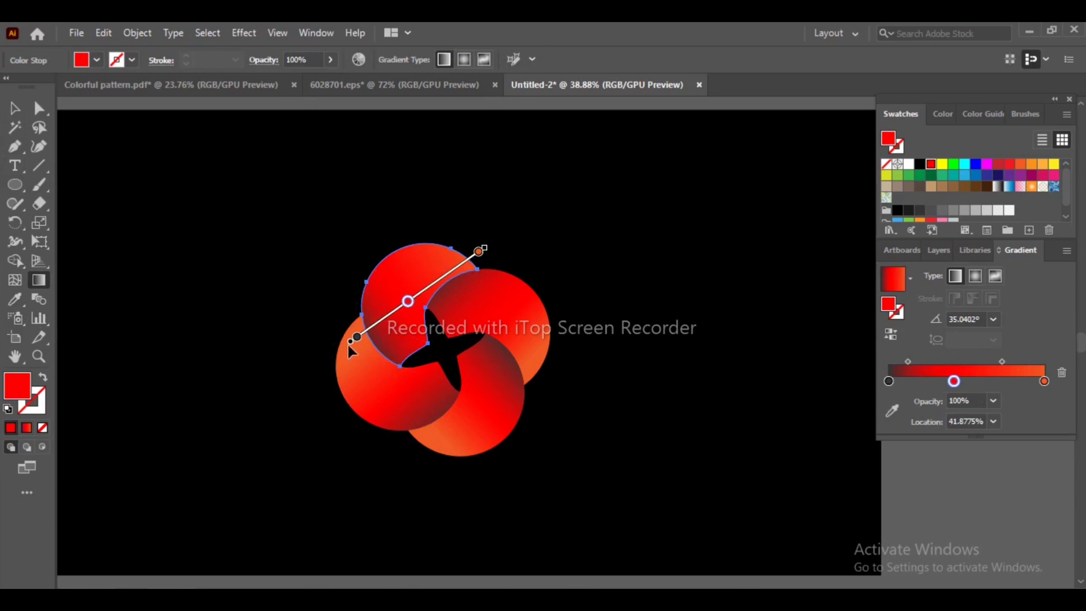
pyautogui.click(15, 108)
pyautogui.click(225, 211)
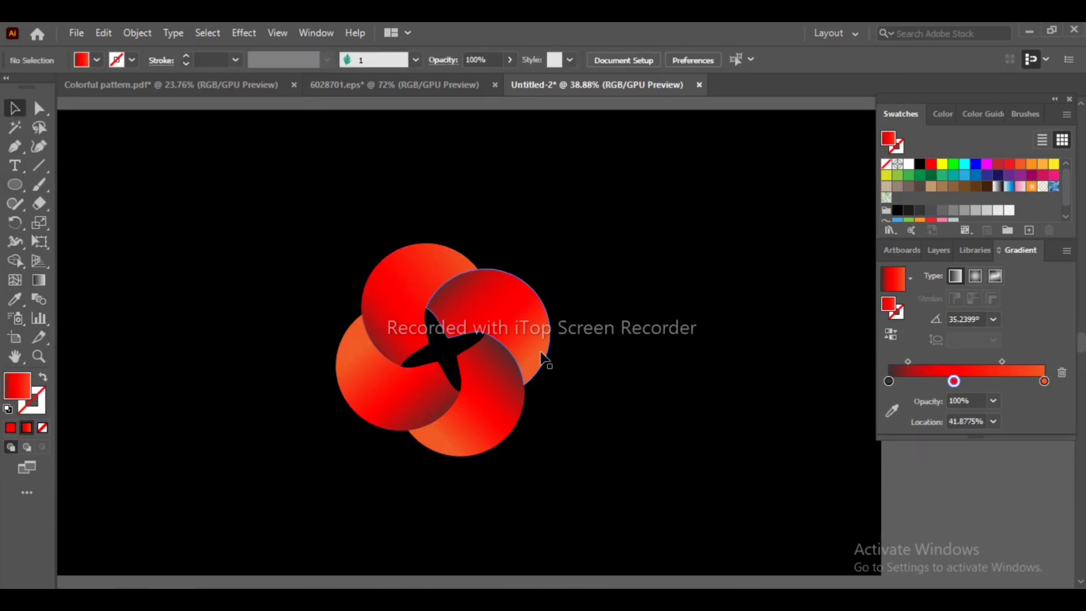